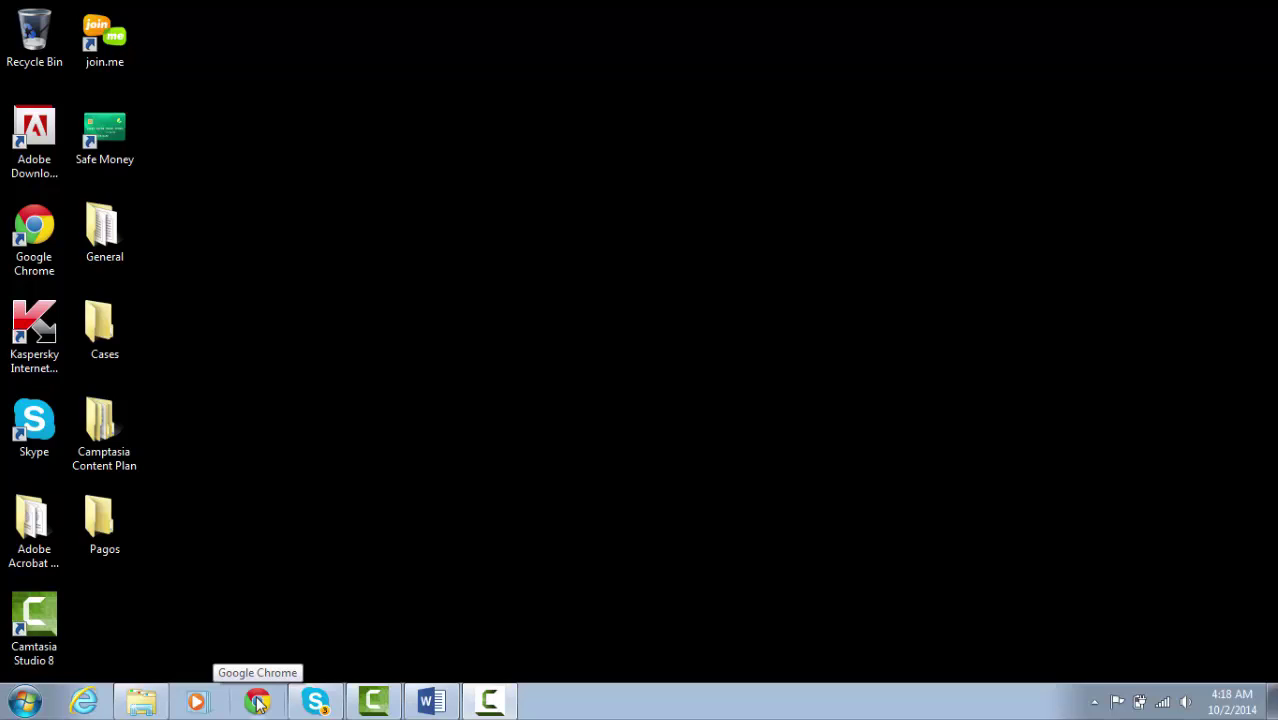
# Step: Switch to Google Chrome and go to dev6.pagos.com/Dashboard/
pyautogui.click(258, 703)
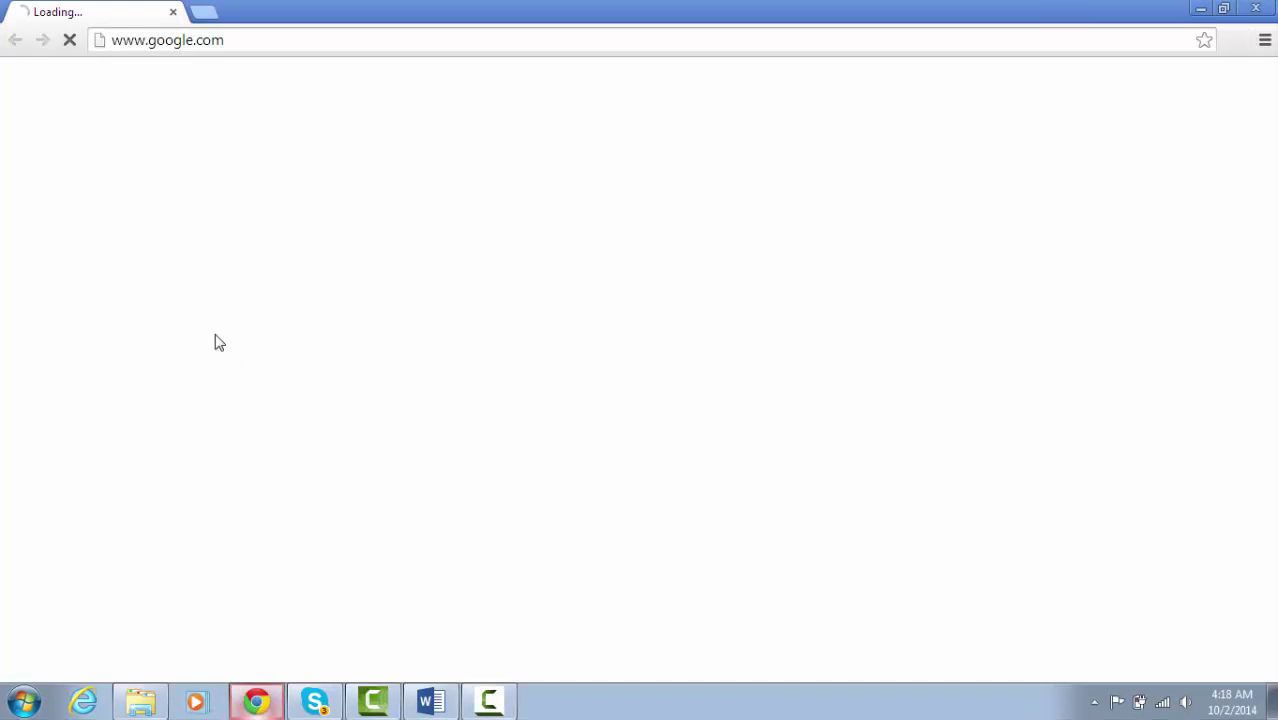
pyautogui.click(140, 40)
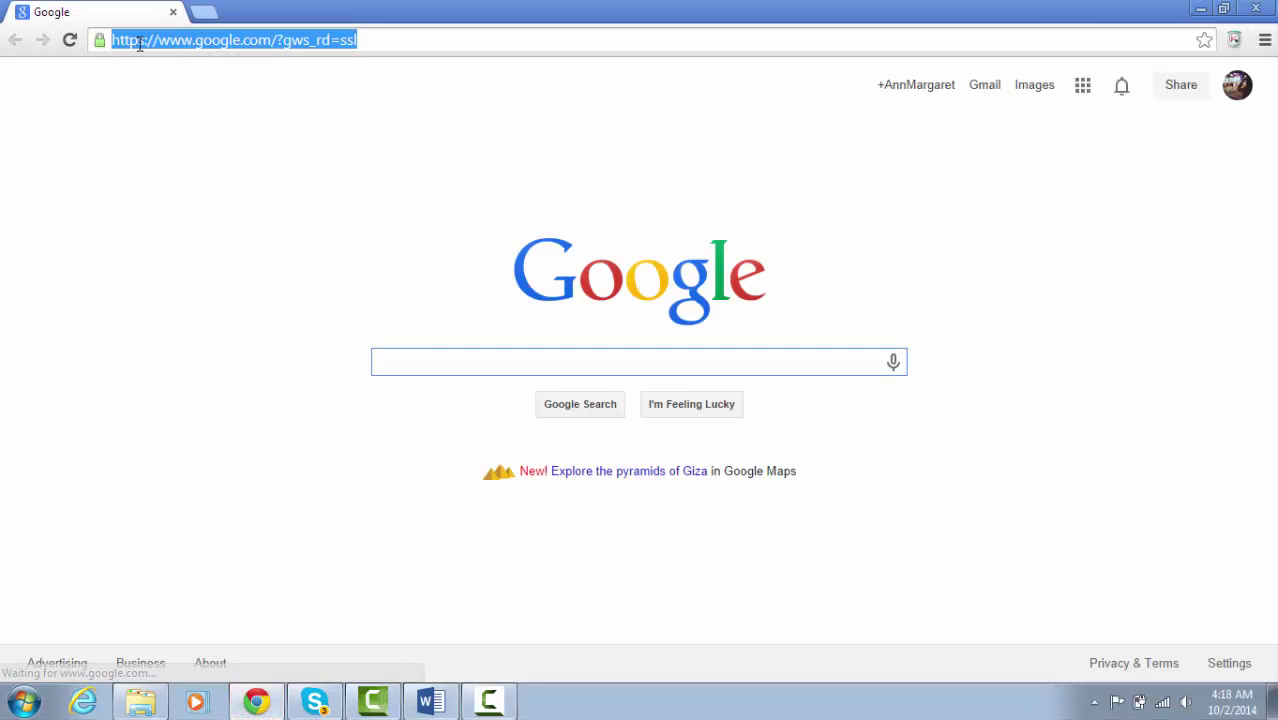
pyautogui.write('dev6')
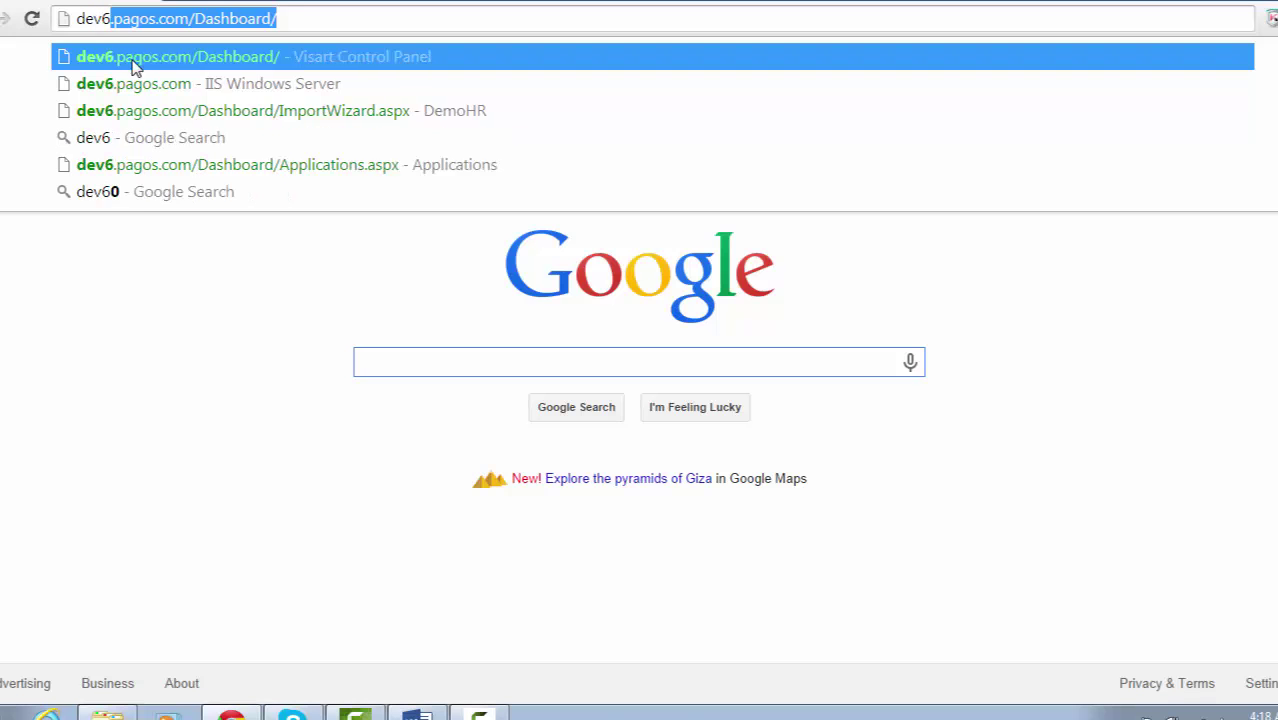
pyautogui.click(135, 60)
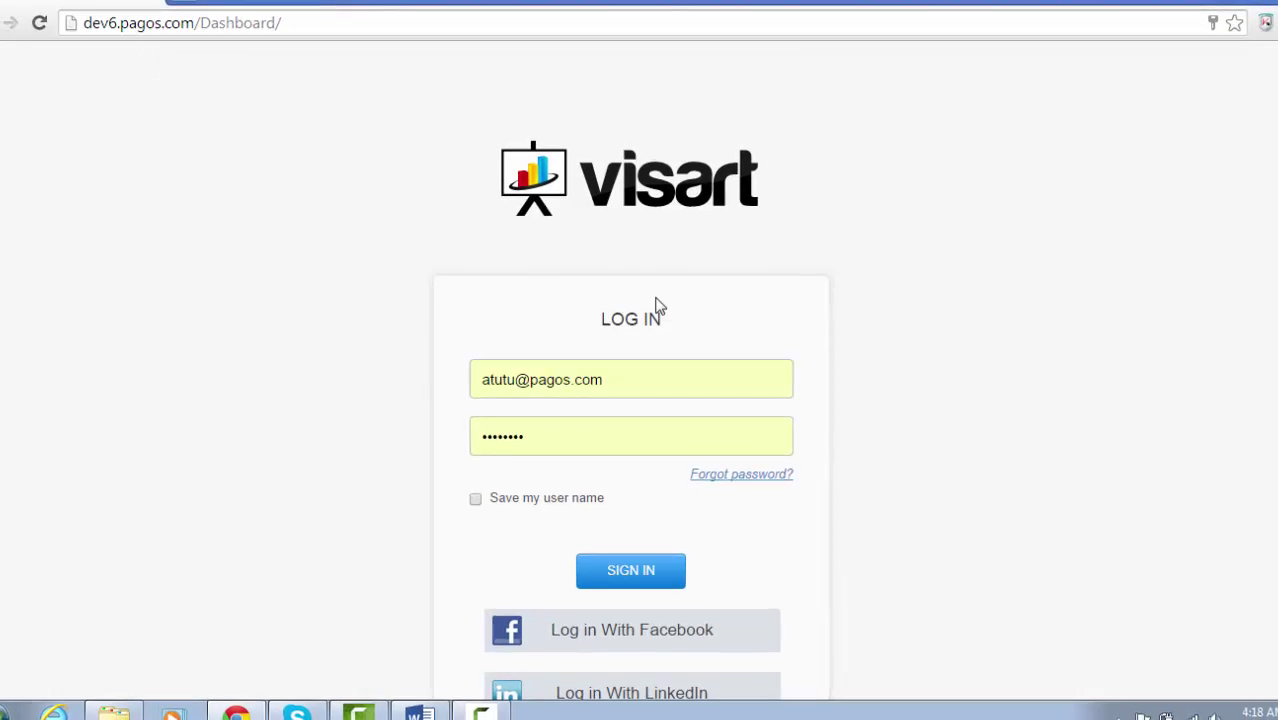
# Step: Sign in to the Visart control panel with the credentials already filled in
pyautogui.scroll(-1, 1140, 335)
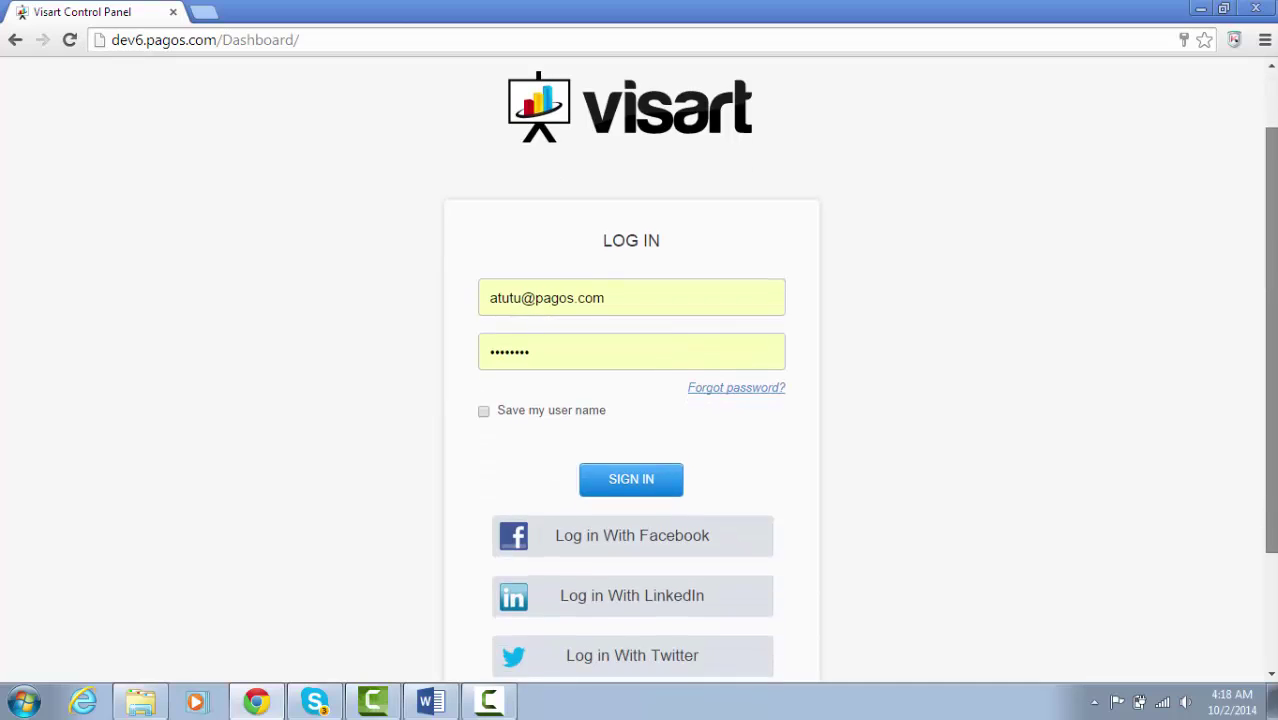
pyautogui.scroll(-2, 813, 459)
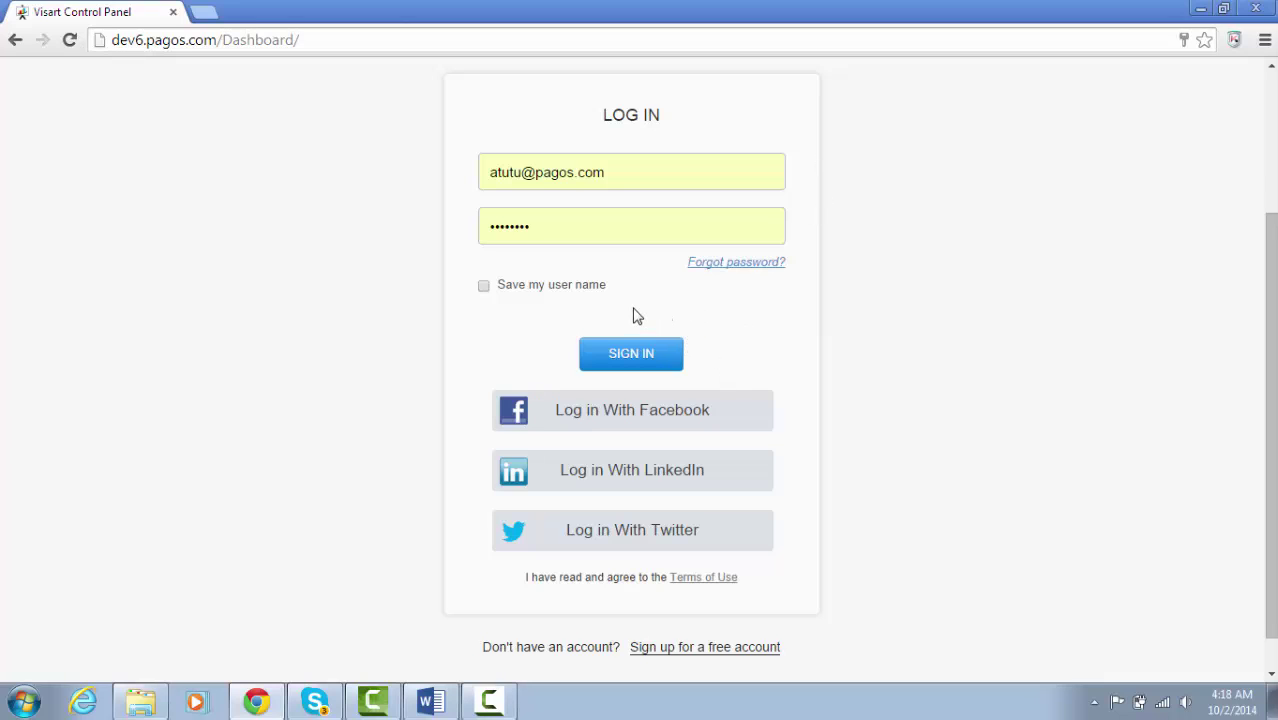
pyautogui.click(629, 354)
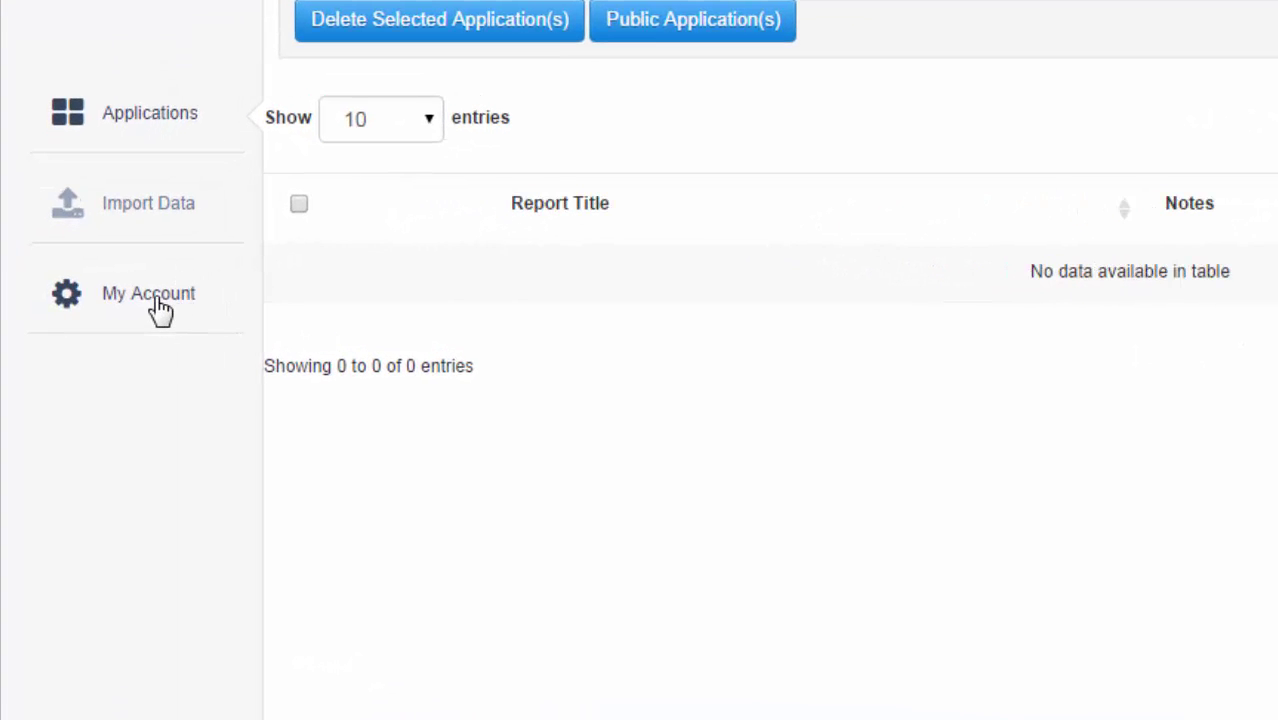
# Step: Start a data import and upload the Demo_HR.csv file from the Pagos folder on the local computer
pyautogui.click(152, 205)
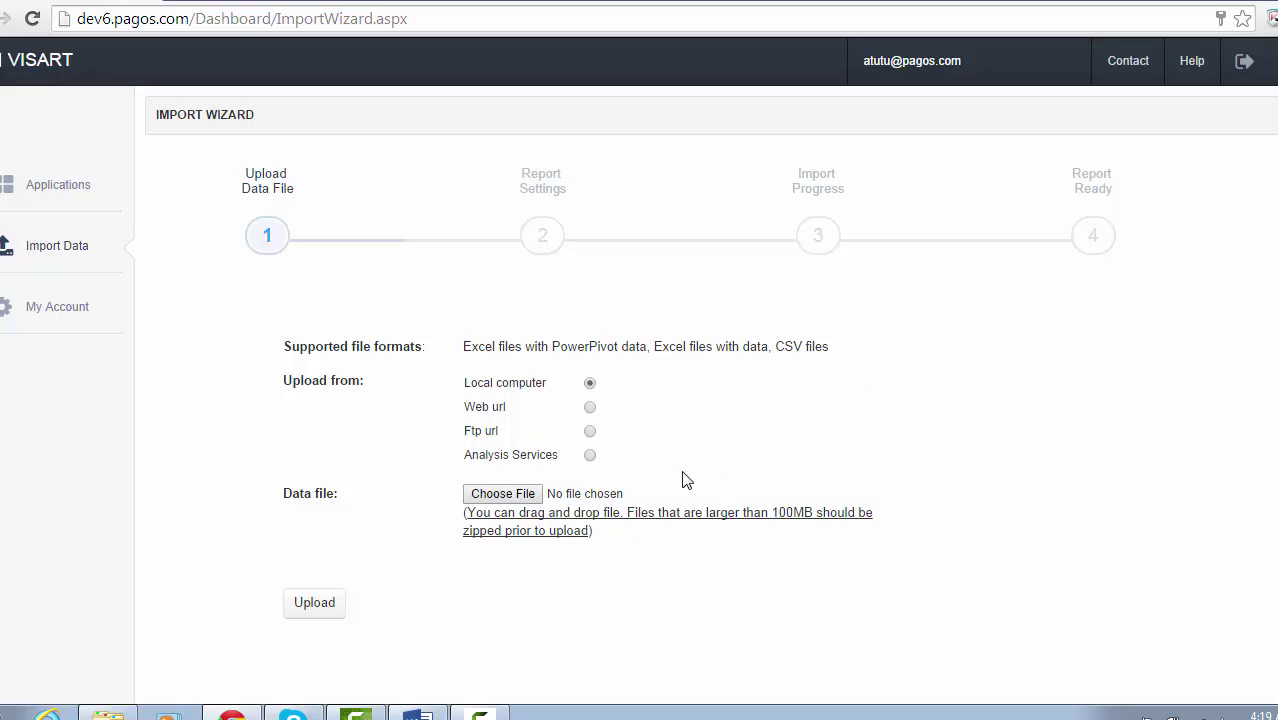
pyautogui.click(537, 493)
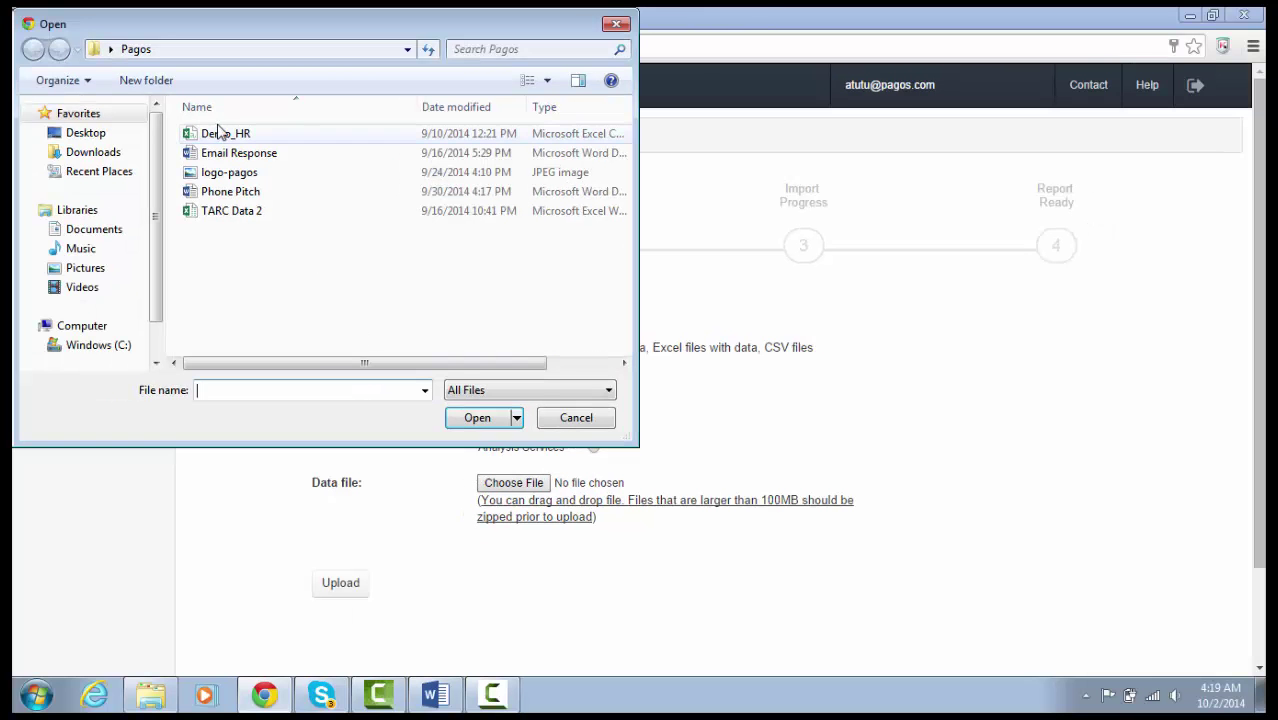
pyautogui.click(218, 133)
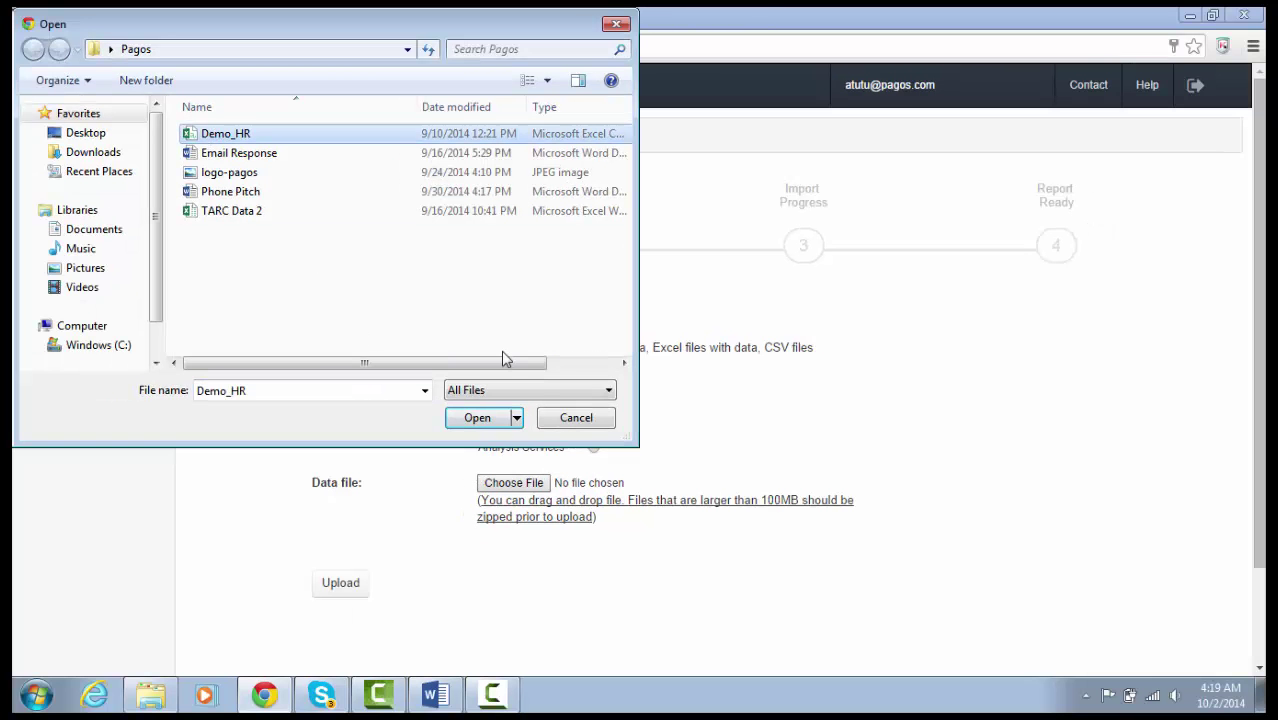
pyautogui.click(477, 424)
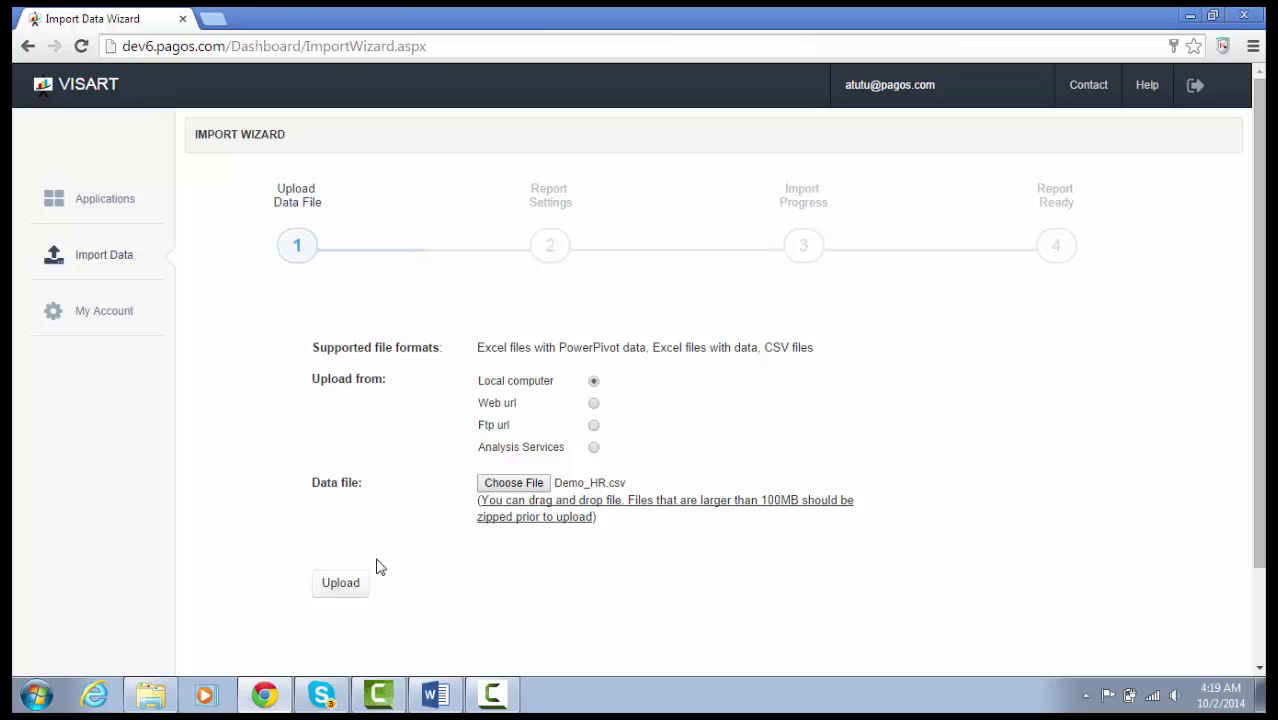
pyautogui.click(337, 587)
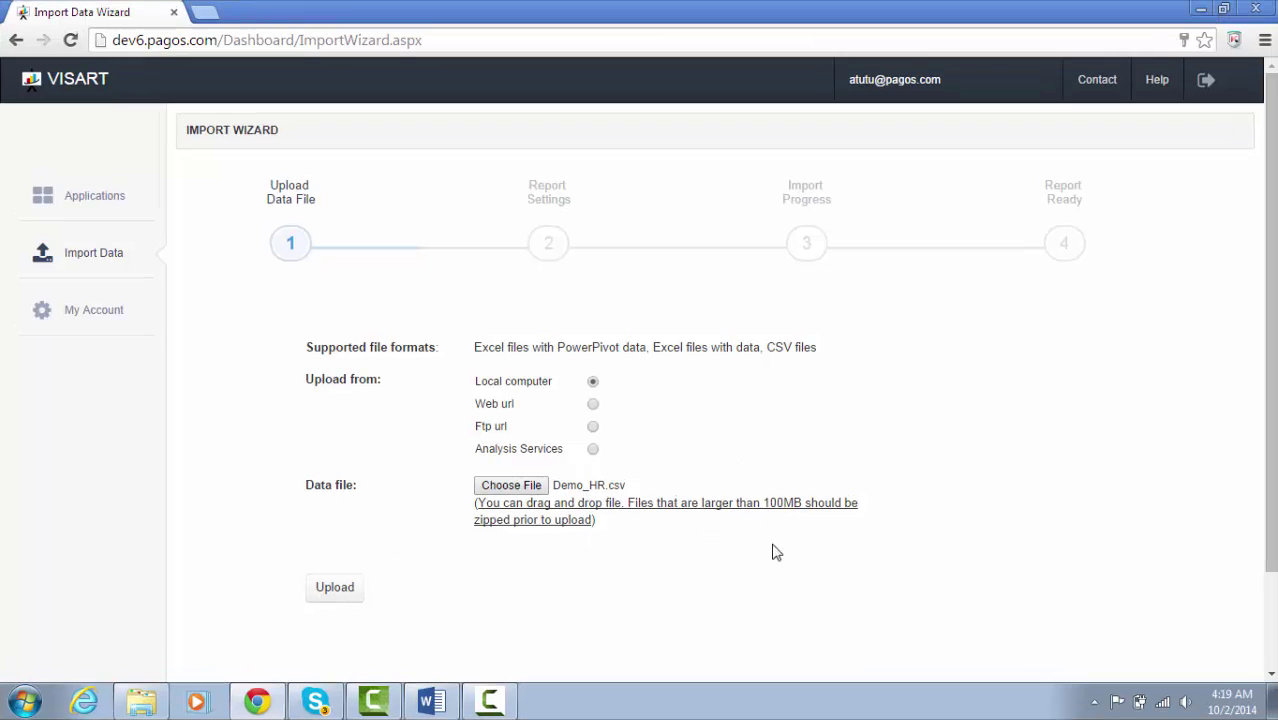
pyautogui.click(337, 595)
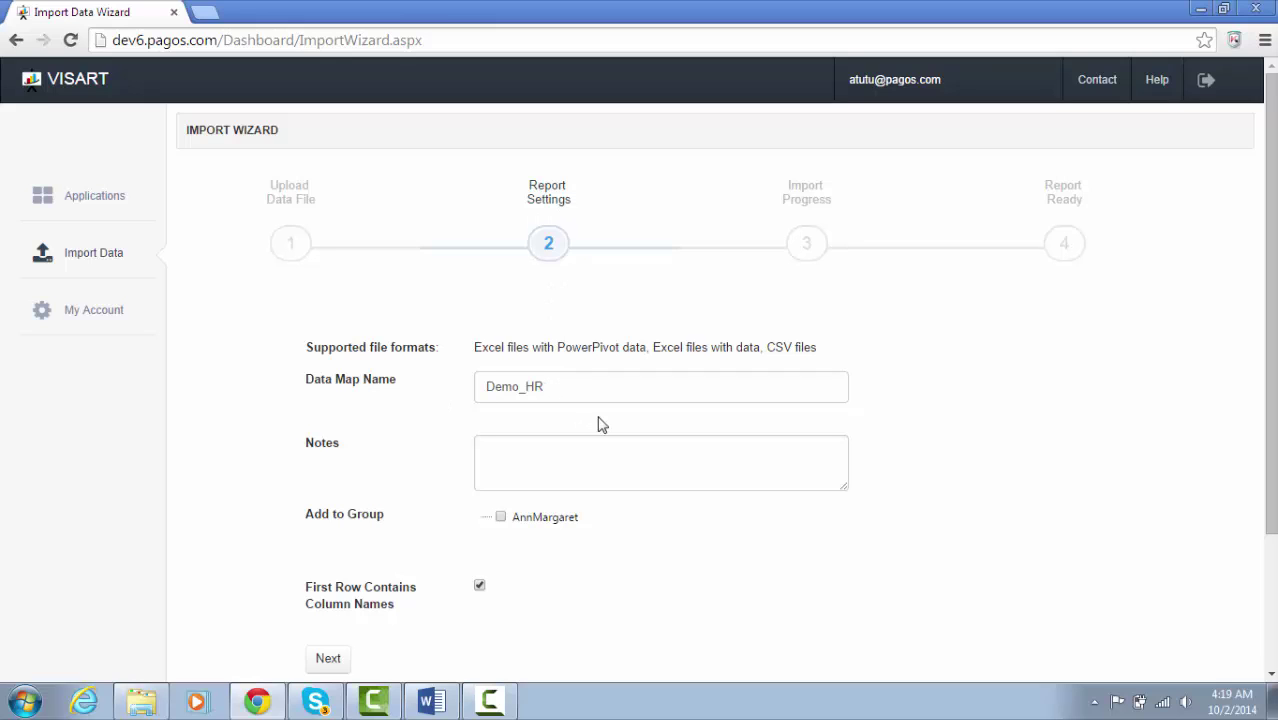
# Step: Enter the note "For video", add the Demo_HR data map to the listed group, and complete the import through to the new dashboard
pyautogui.click(576, 453)
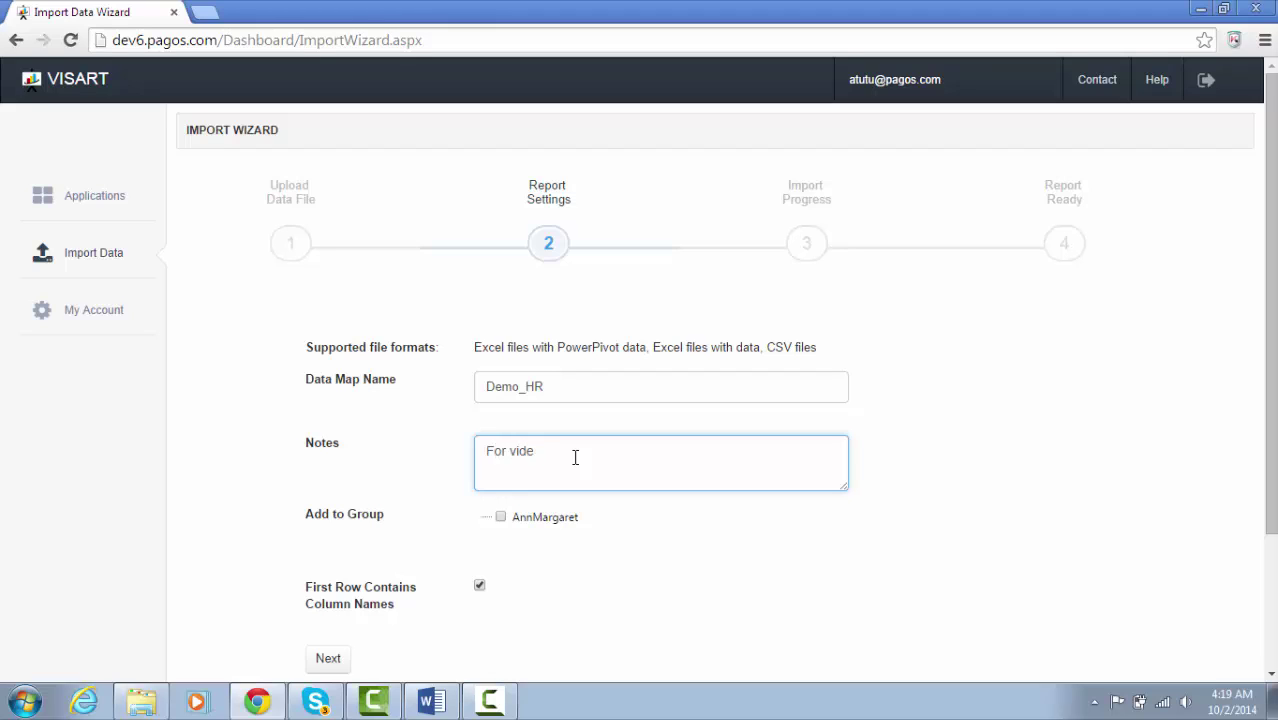
pyautogui.click(501, 518)
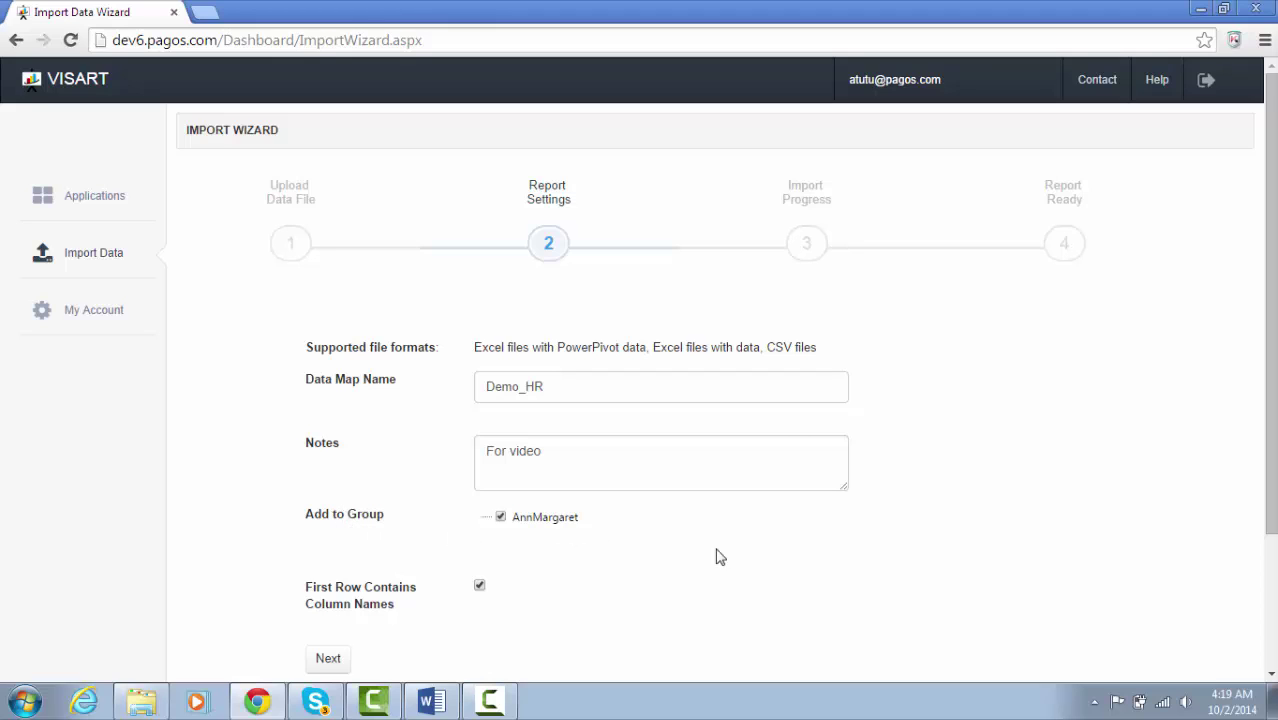
pyautogui.scroll(-2, 1273, 265)
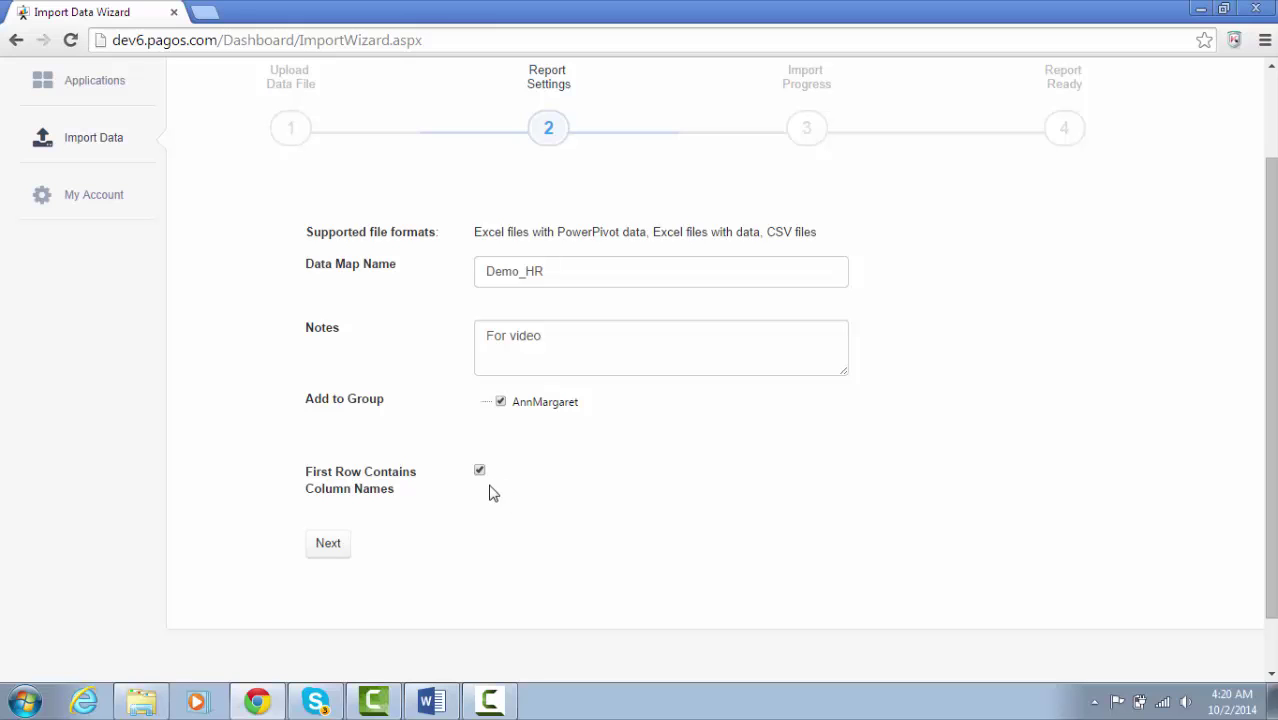
pyautogui.click(339, 549)
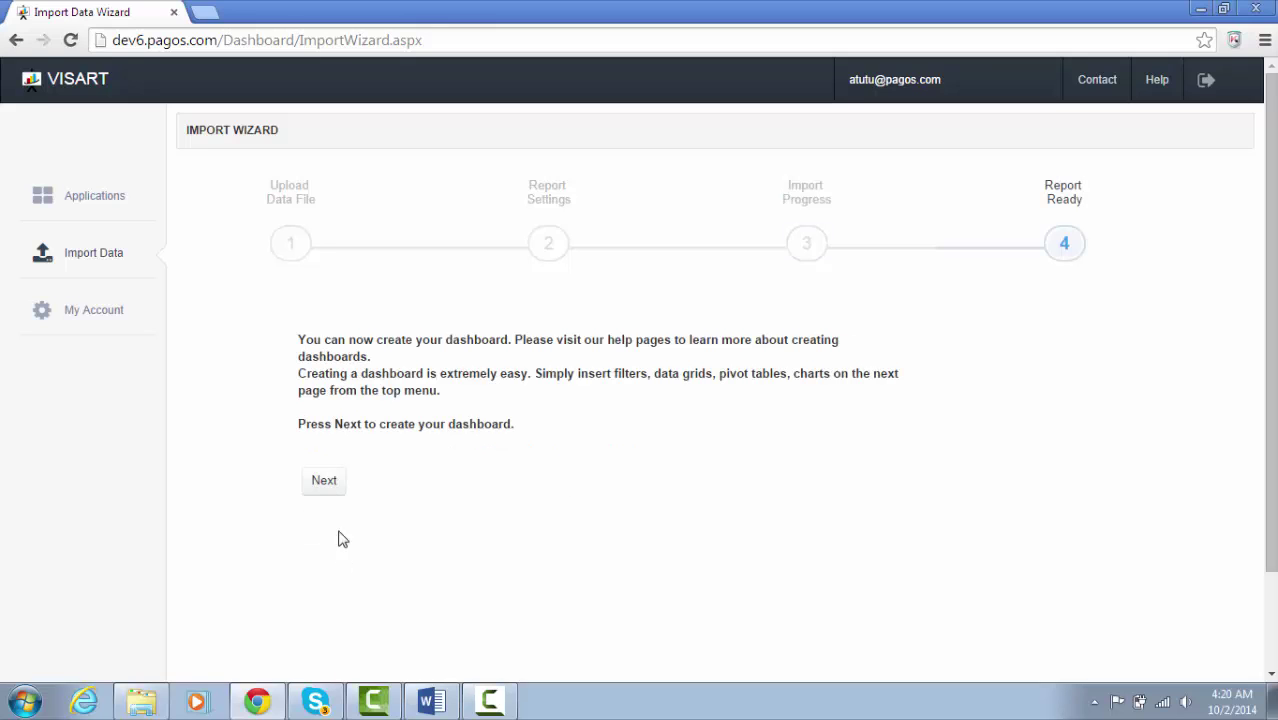
pyautogui.click(314, 485)
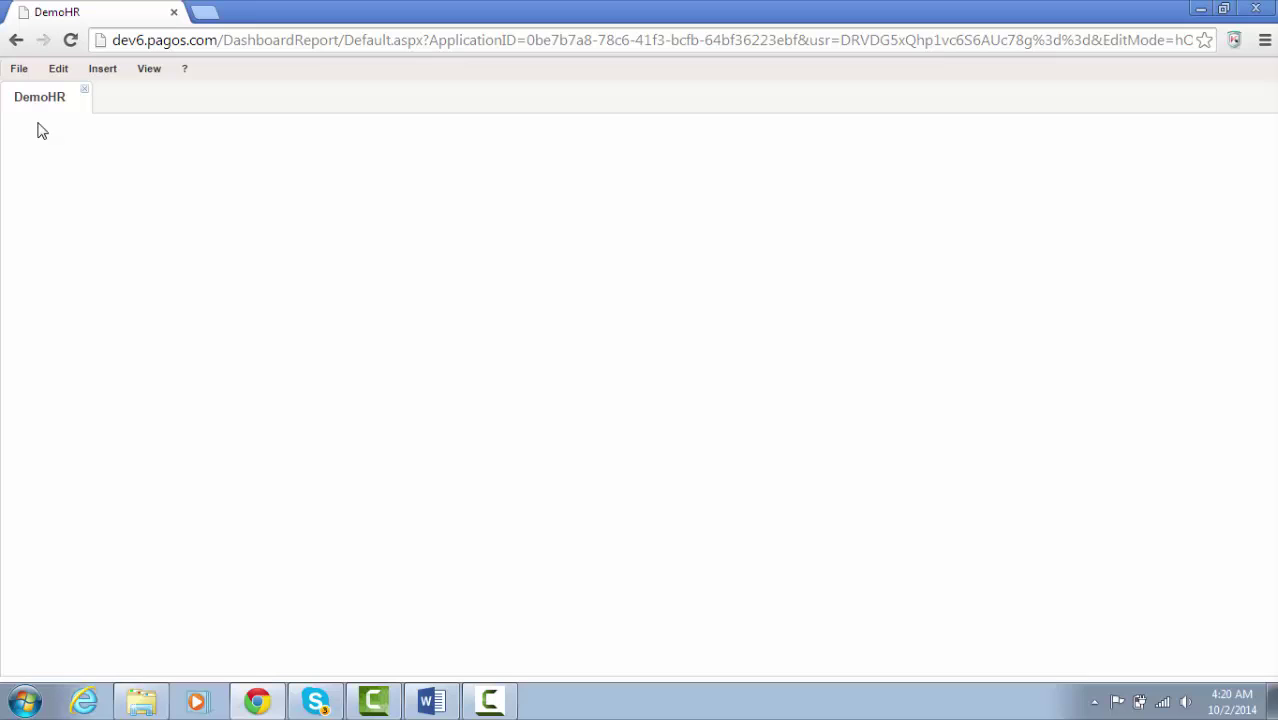
# Step: Start inserting a chart in the DemoHR dashboard and set its type to Bar Chart
pyautogui.click(98, 77)
pyautogui.click(108, 94)
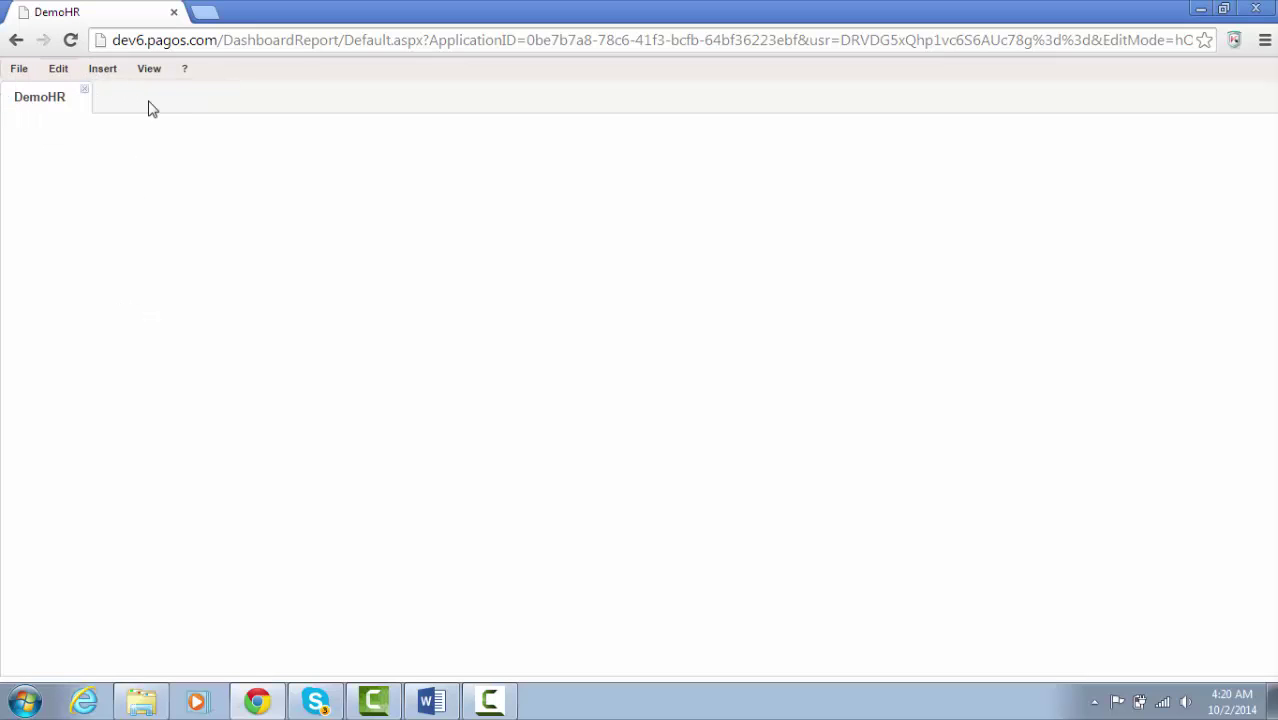
pyautogui.click(101, 74)
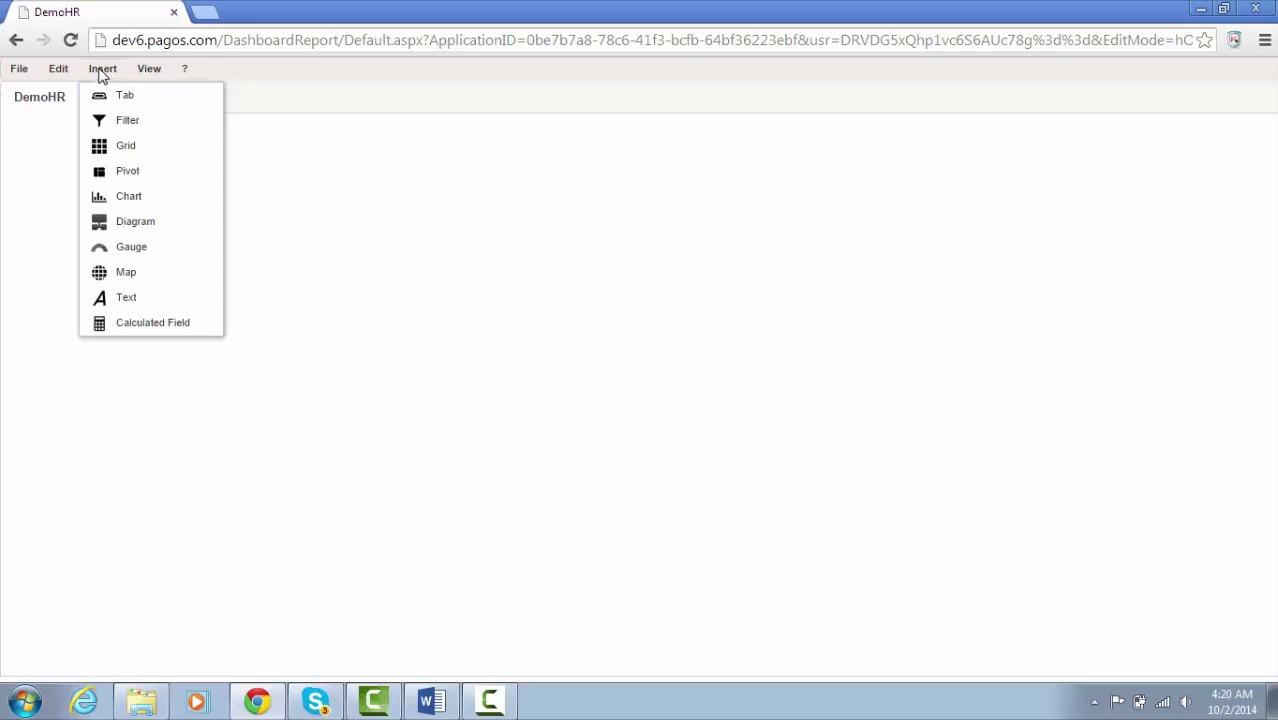
pyautogui.click(127, 197)
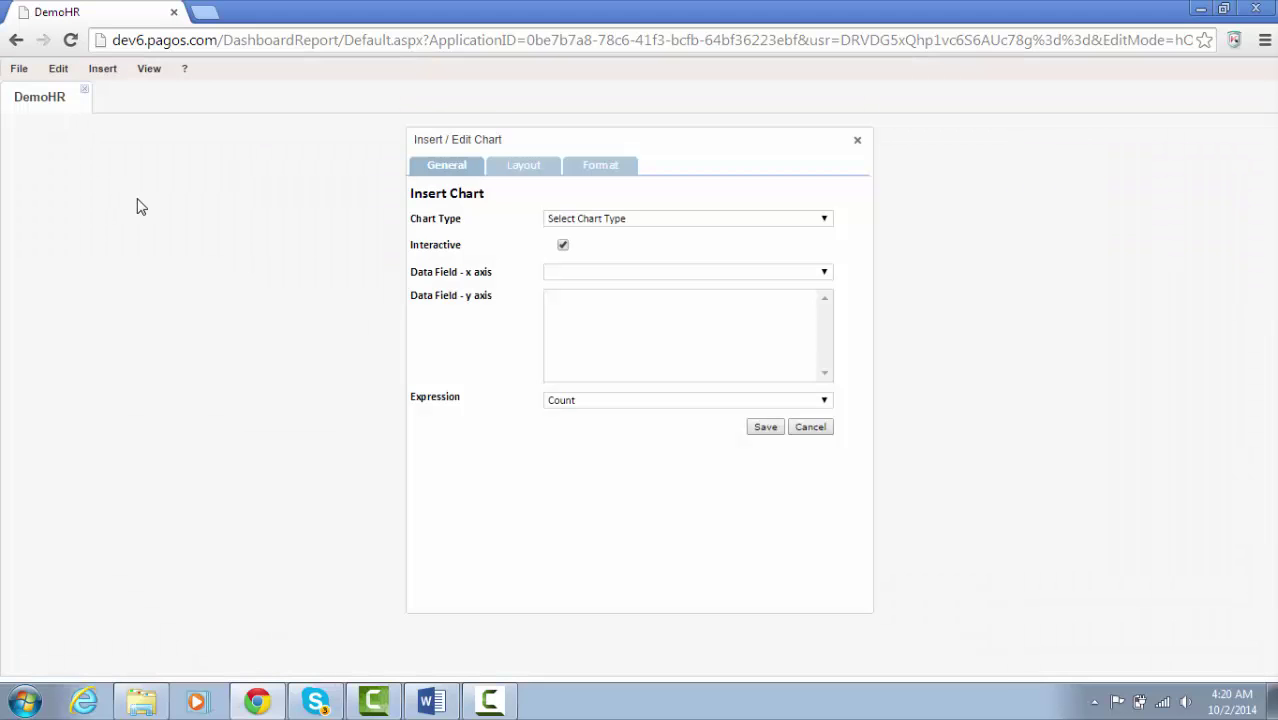
pyautogui.click(825, 222)
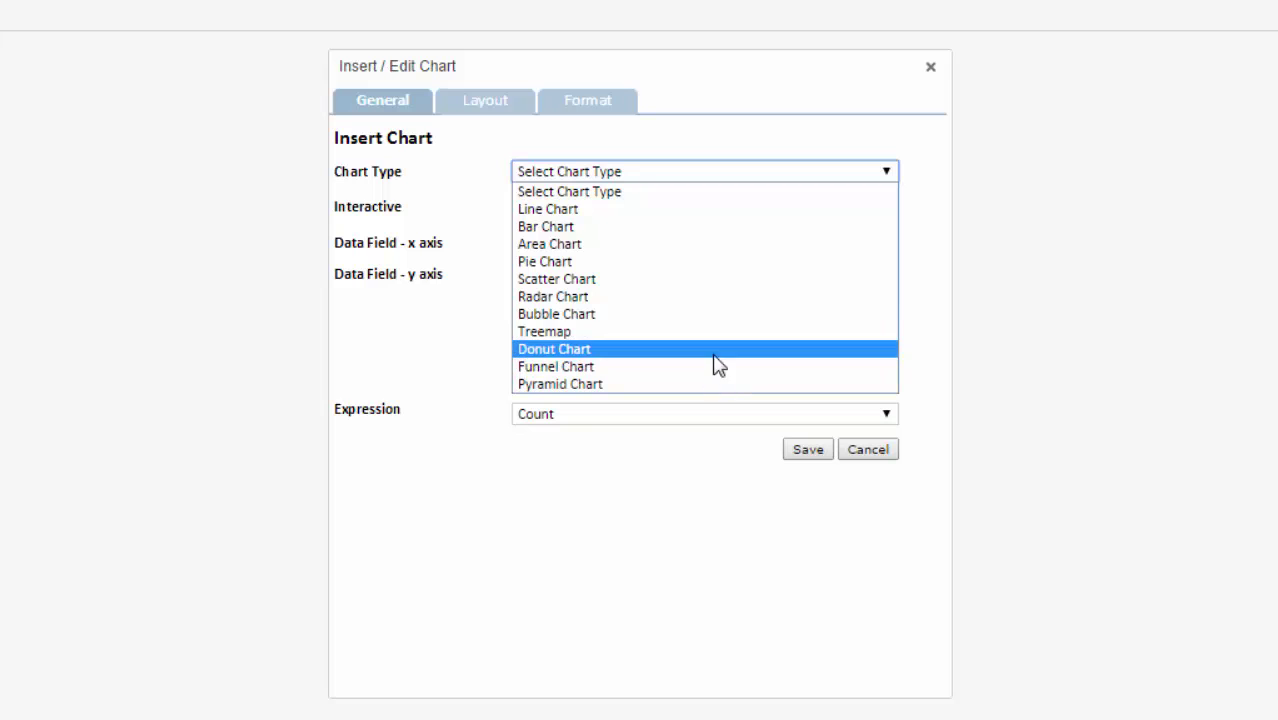
pyautogui.click(662, 227)
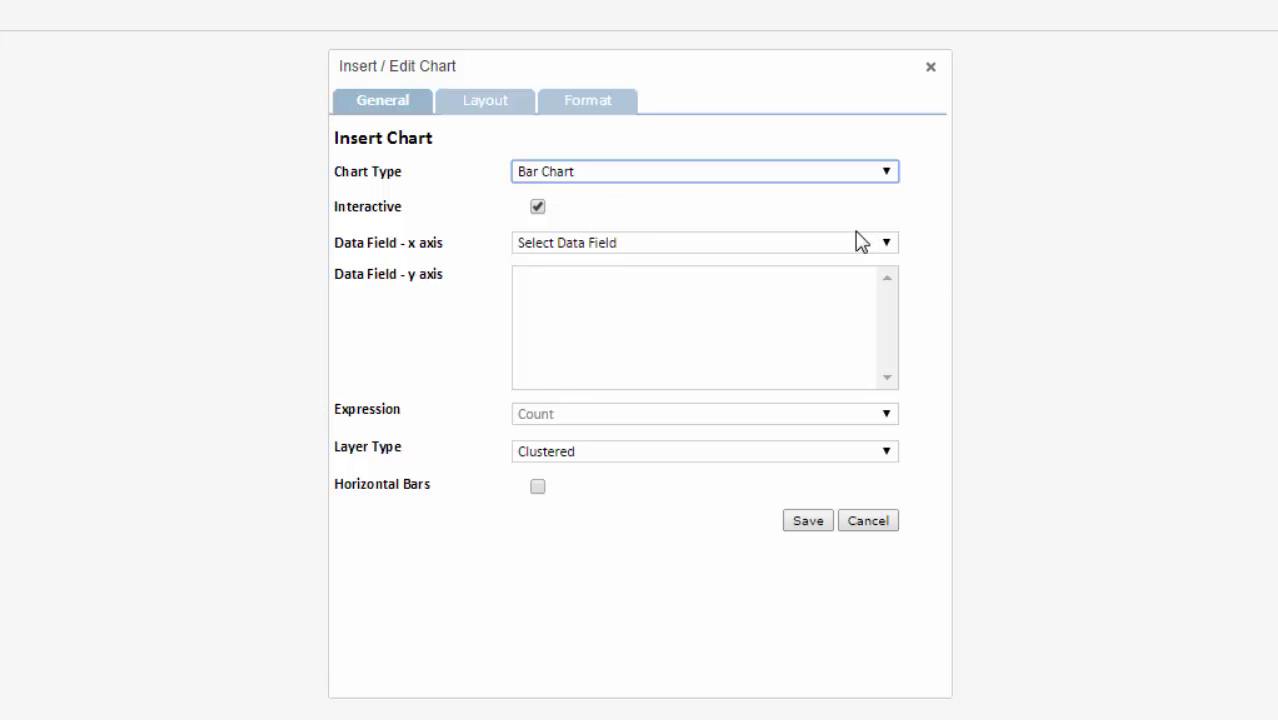
# Step: Set the chart's x axis to 'DemoHR'[Year] and its y axis to 'DemoHR'[KeyID]
pyautogui.click(882, 242)
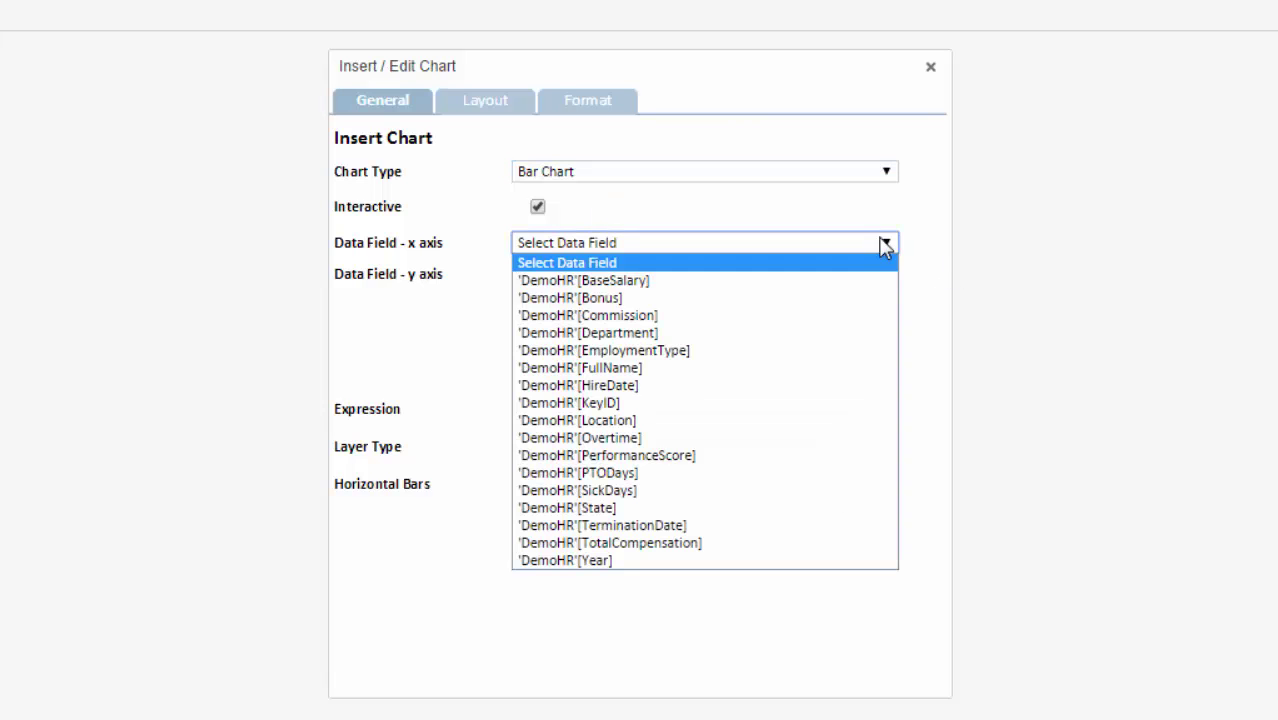
pyautogui.click(730, 562)
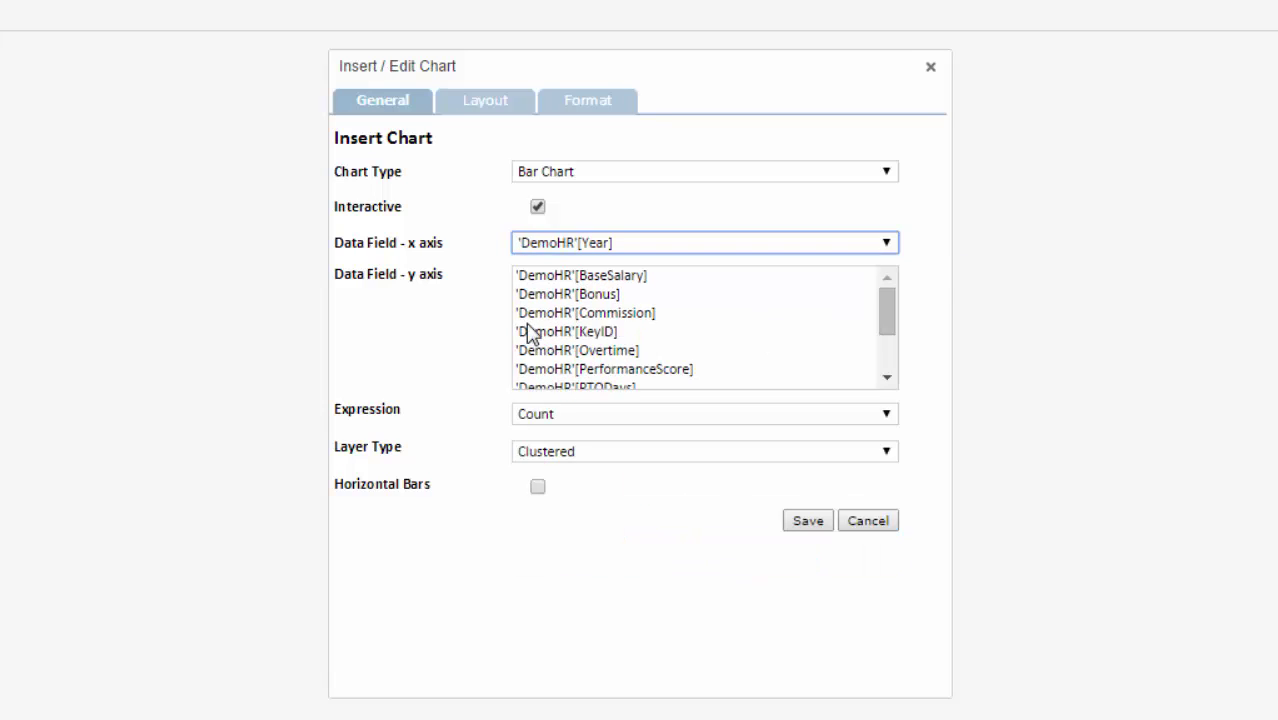
pyautogui.click(606, 337)
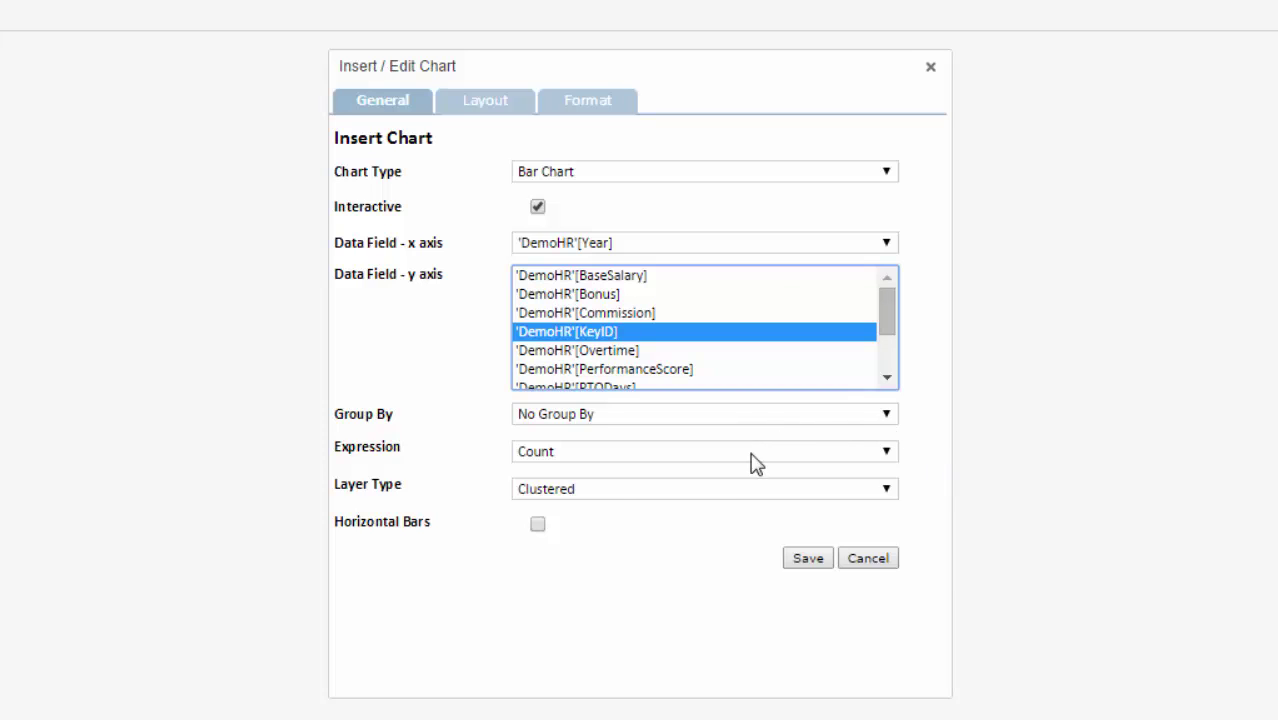
# Step: Save the bar chart with the Count expression and Clustered layer type, and move it to the dashboard's upper-left corner
pyautogui.click(873, 449)
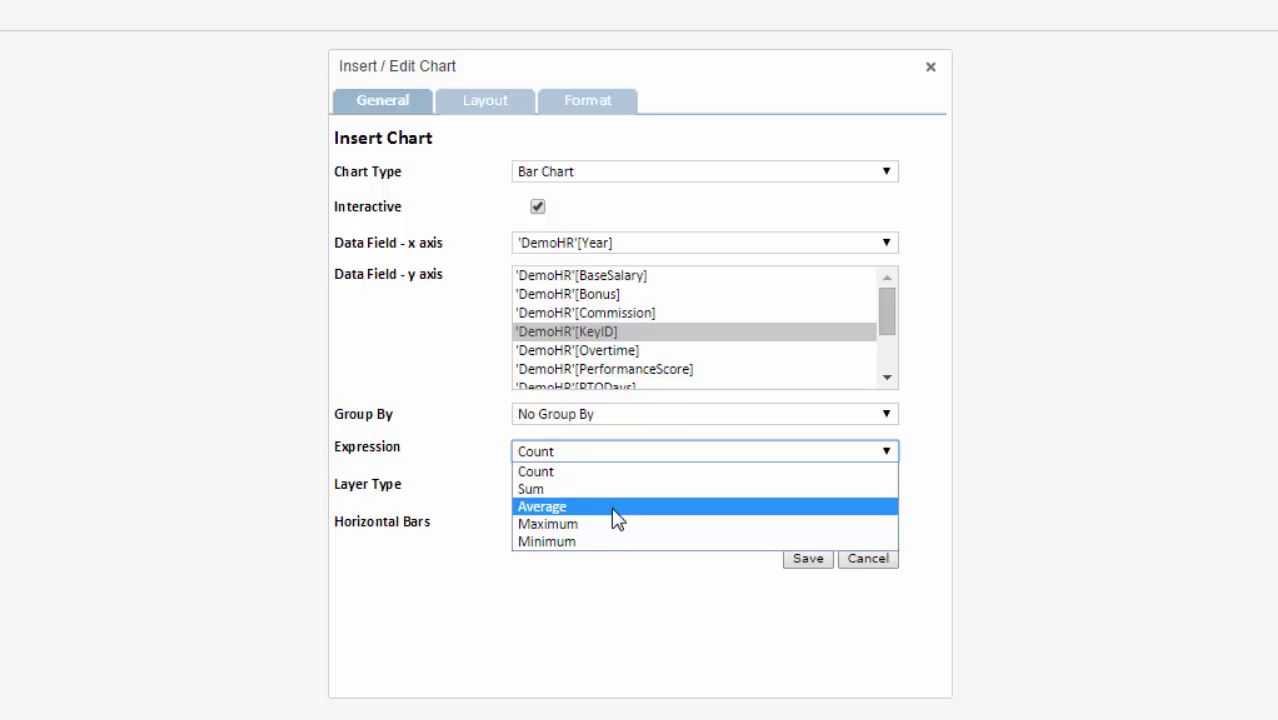
pyautogui.click(885, 455)
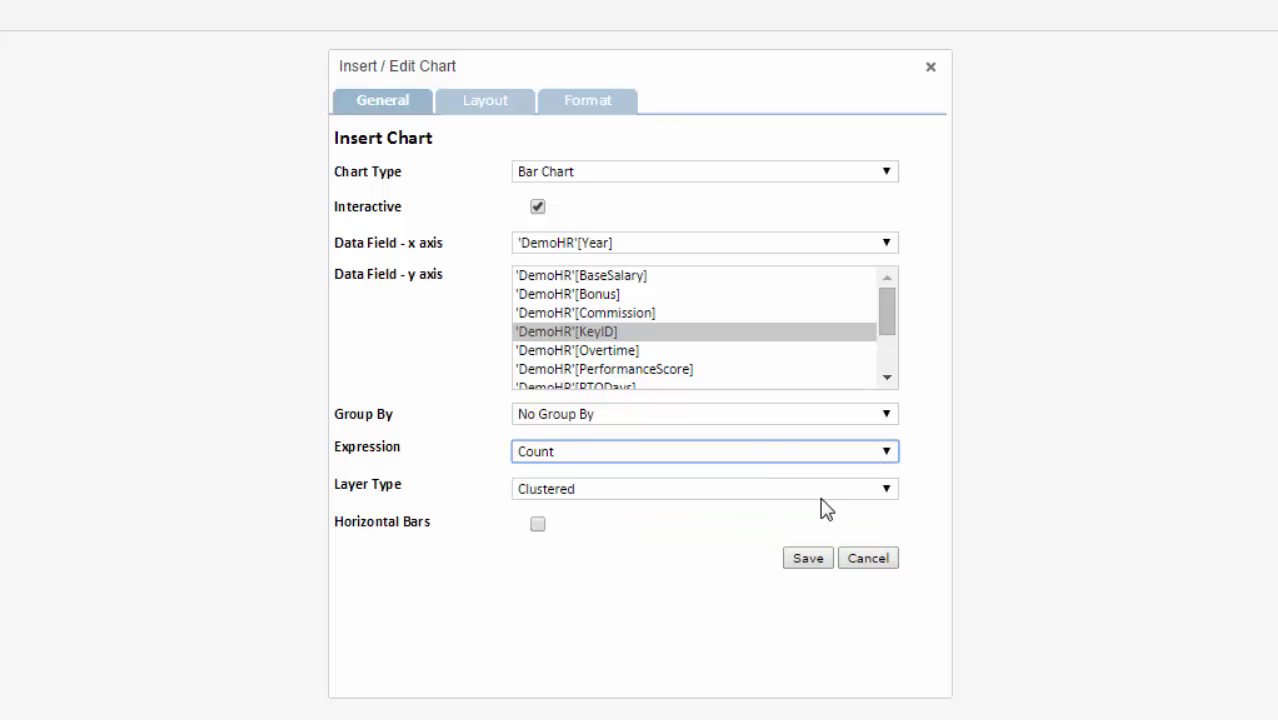
pyautogui.click(889, 494)
pyautogui.click(887, 494)
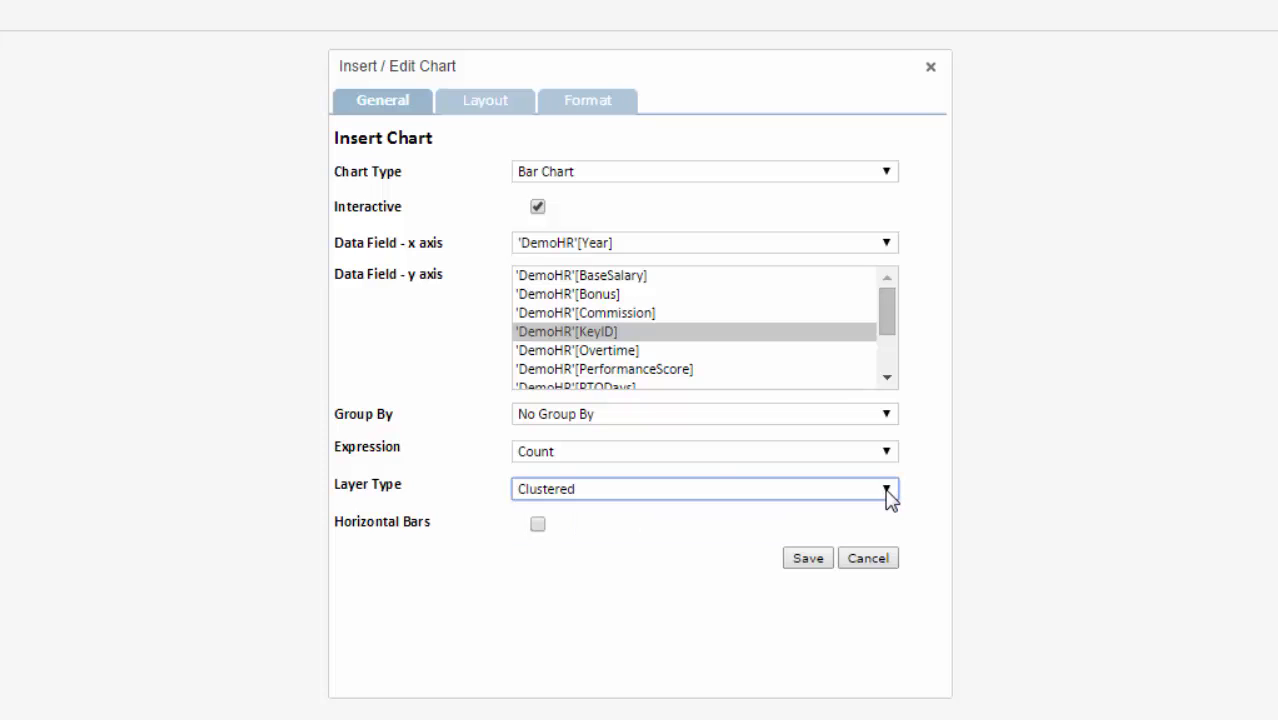
pyautogui.click(887, 494)
pyautogui.click(658, 510)
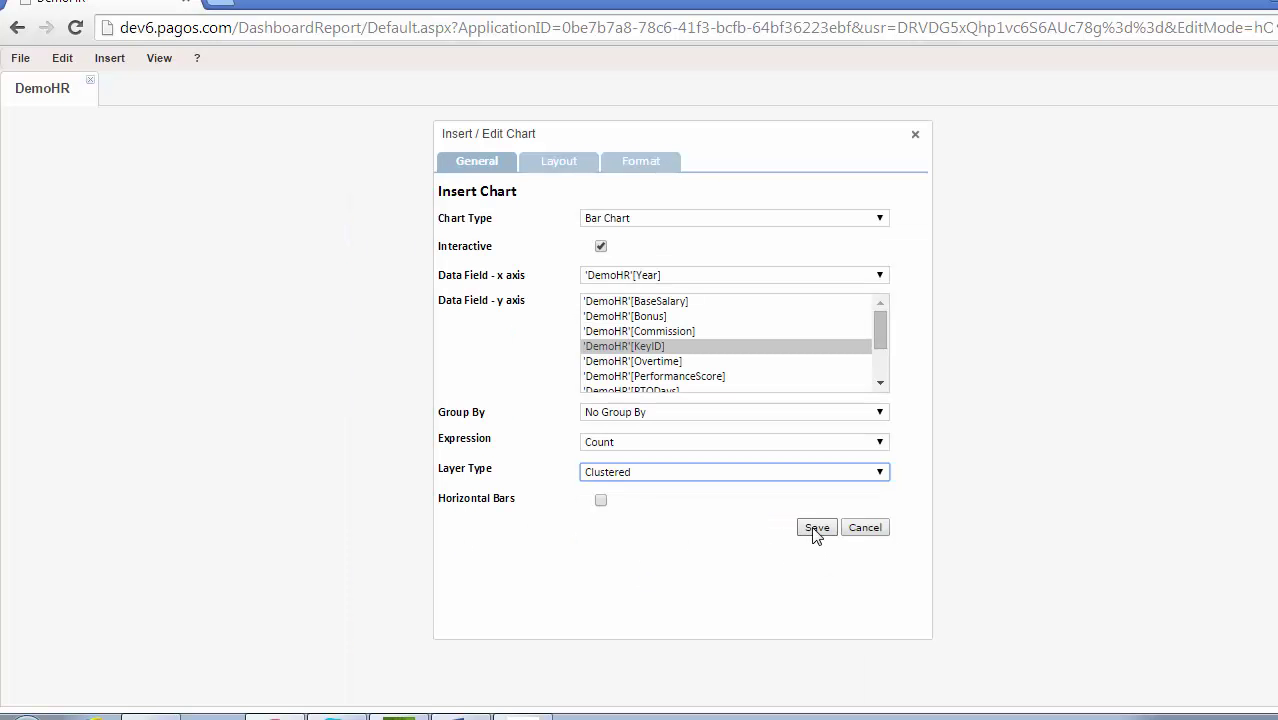
pyautogui.click(815, 530)
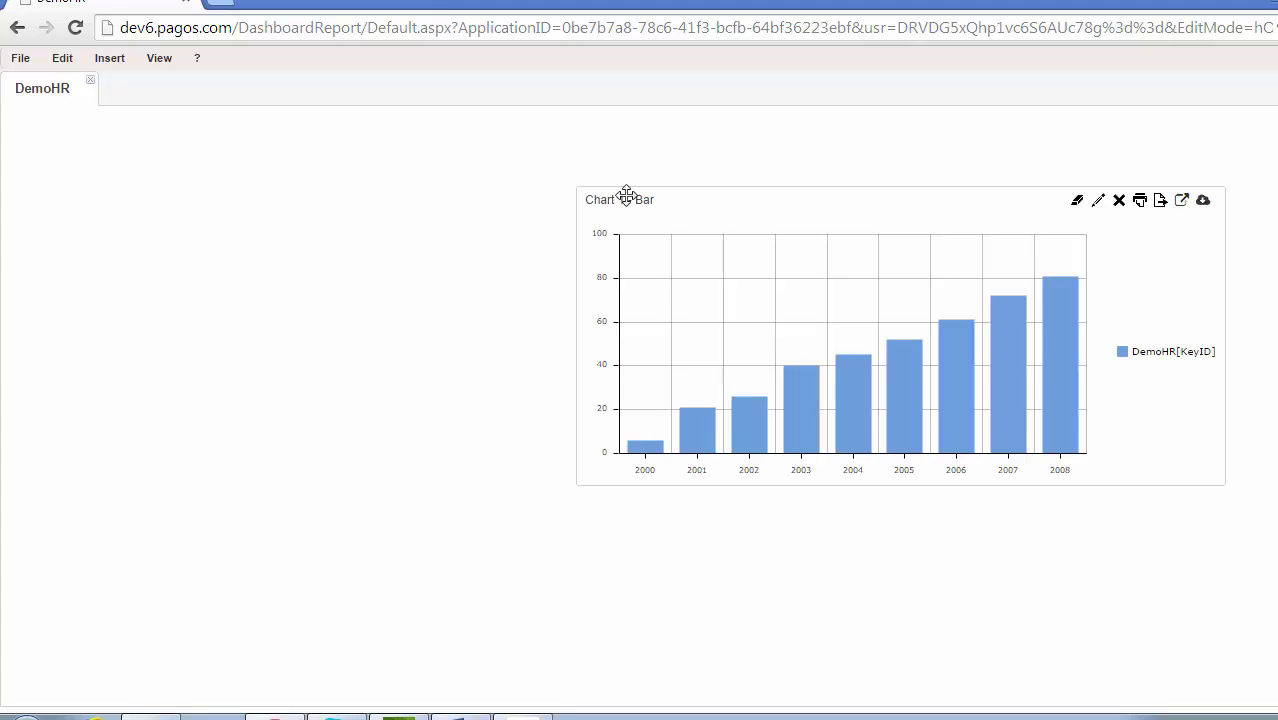
pyautogui.moveTo(626, 197); pyautogui.dragTo(81, 143)
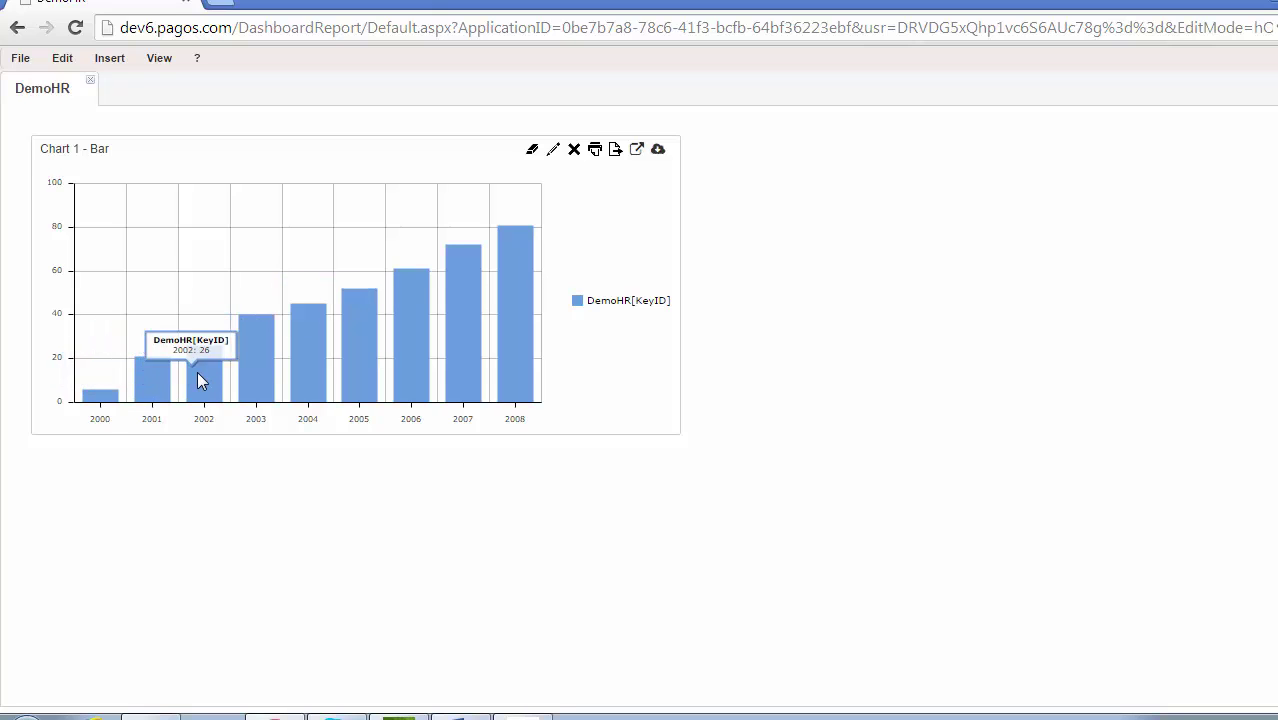
# Step: Start inserting a map in the dashboard, with the region set to USA & Counties and the map set to USA
pyautogui.click(109, 60)
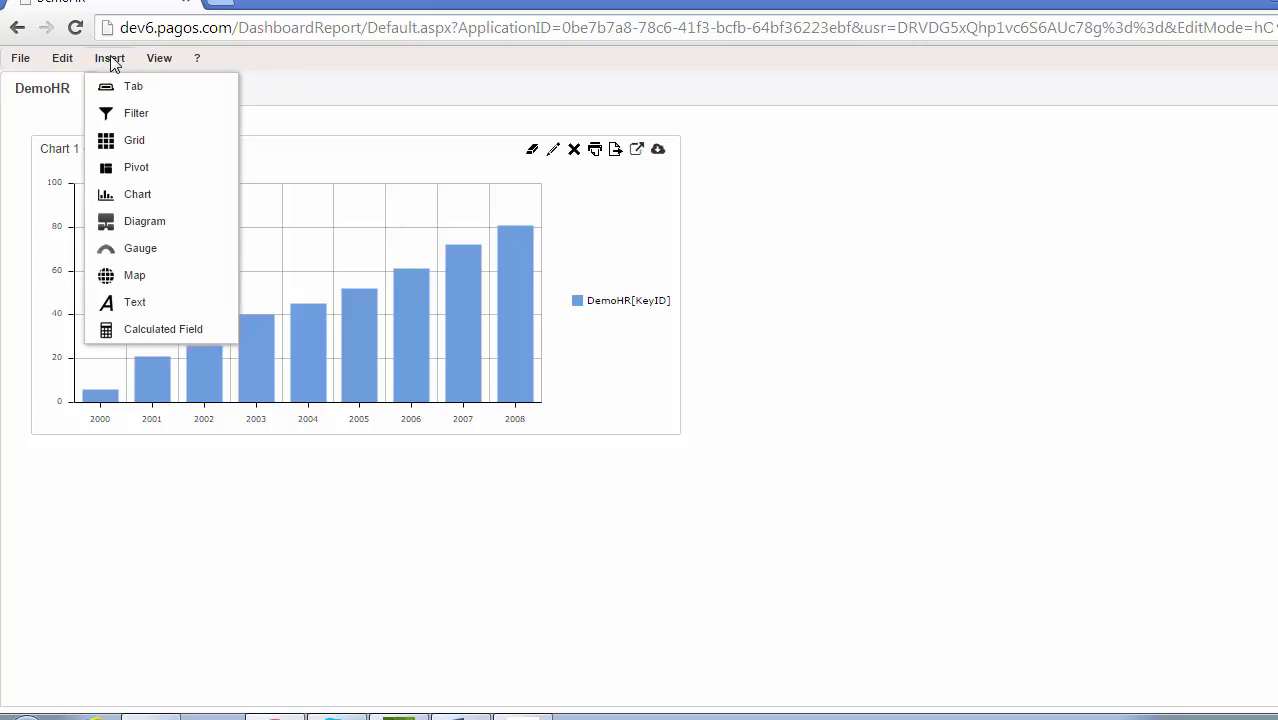
pyautogui.click(128, 276)
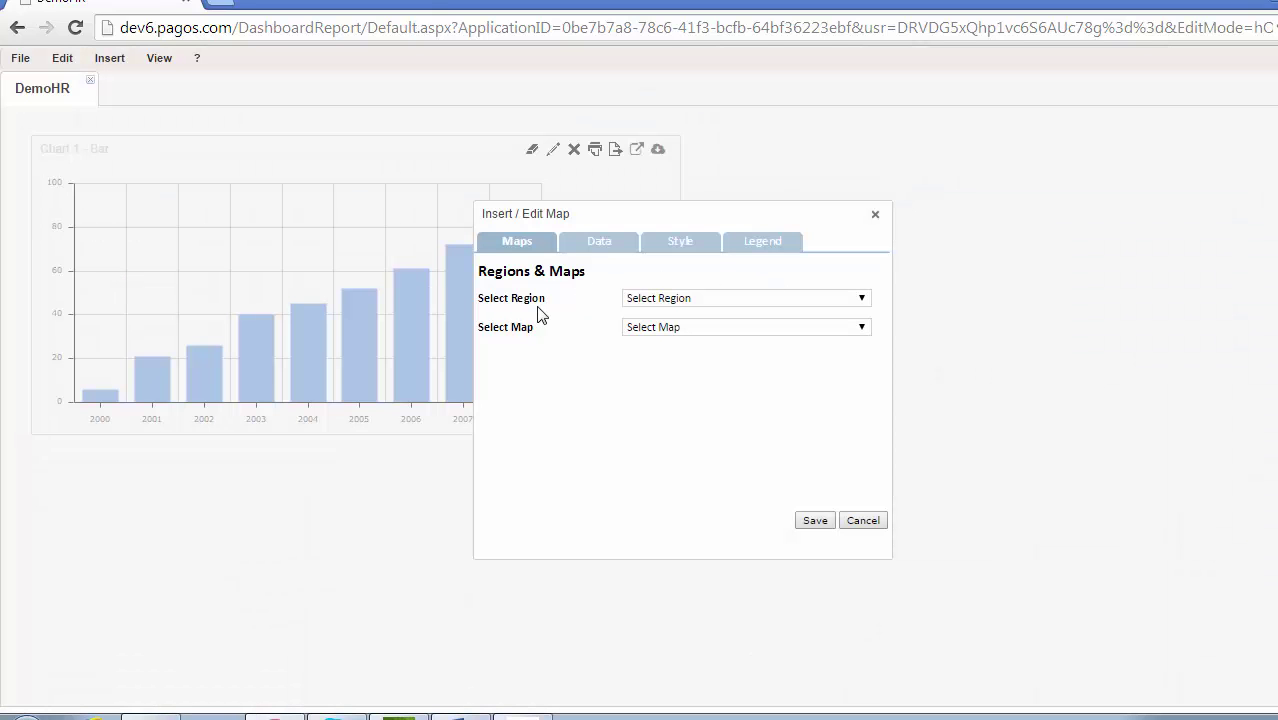
pyautogui.click(804, 300)
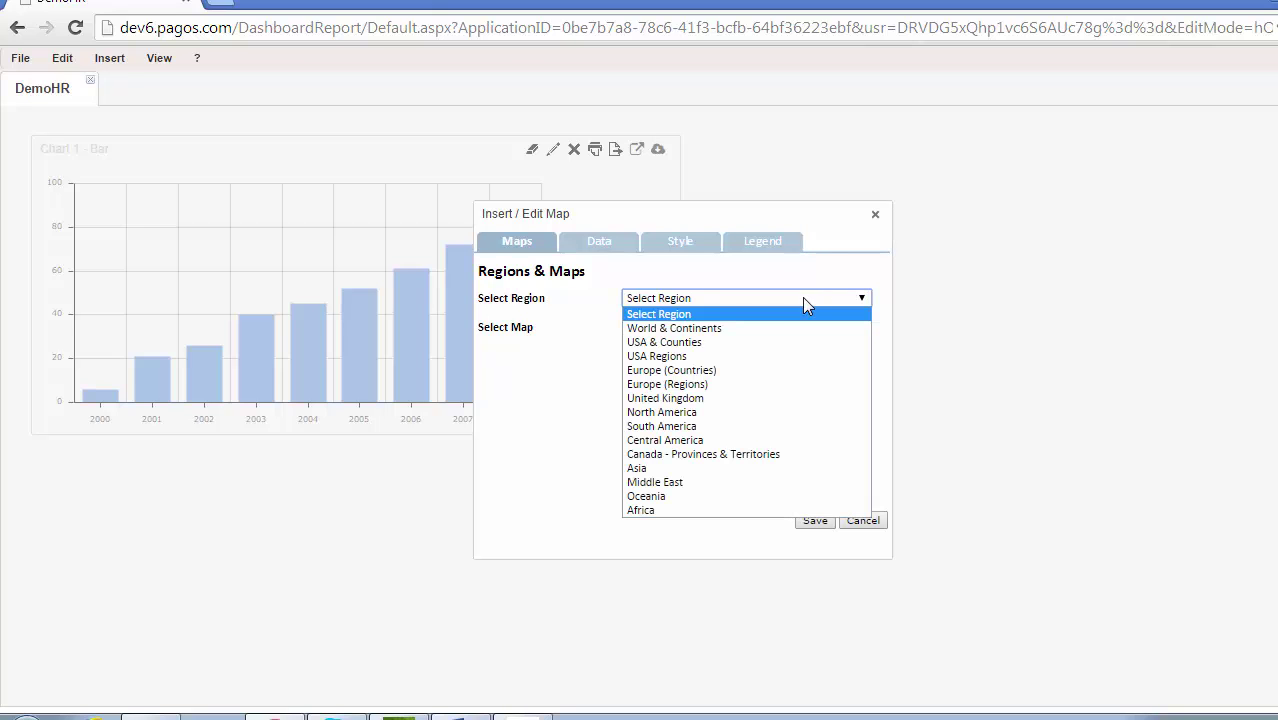
pyautogui.click(727, 338)
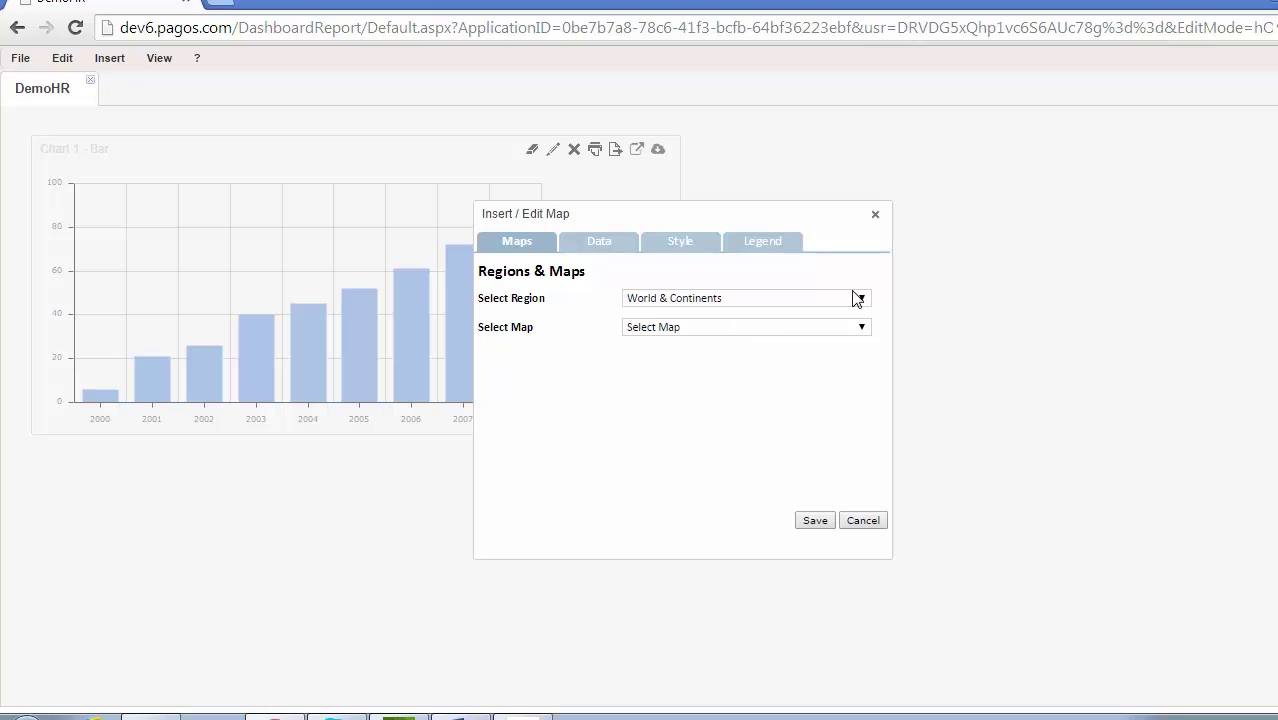
pyautogui.click(858, 298)
pyautogui.click(679, 347)
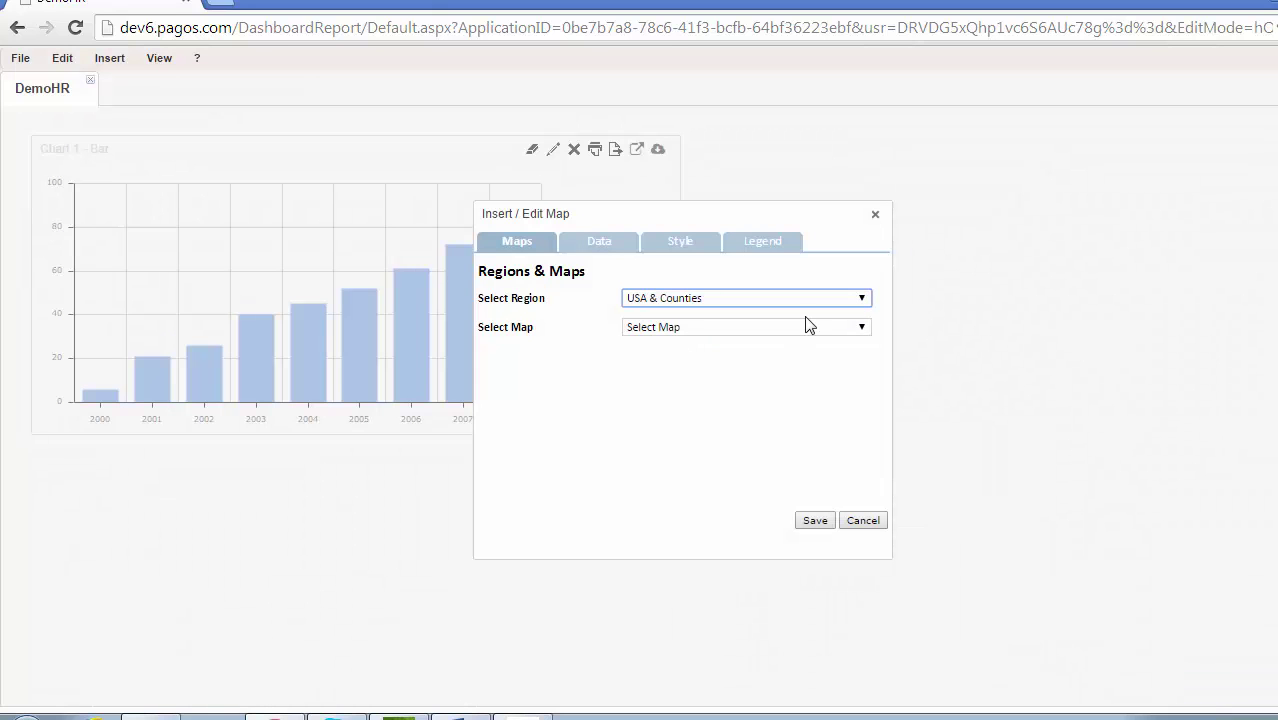
pyautogui.click(836, 327)
pyautogui.click(716, 369)
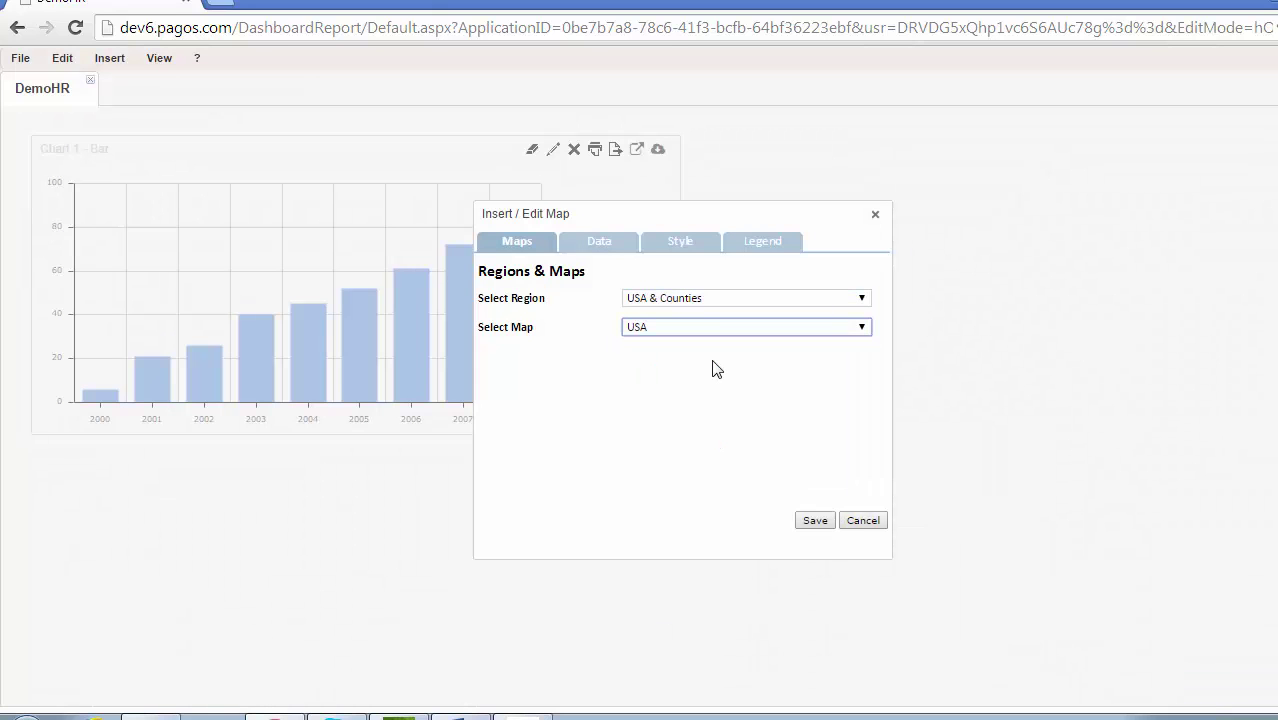
# Step: Save the map with 'DemoHR'[State] as data label, 'DemoHR'[BaseSalary] as data field and the Average expression
pyautogui.click(602, 247)
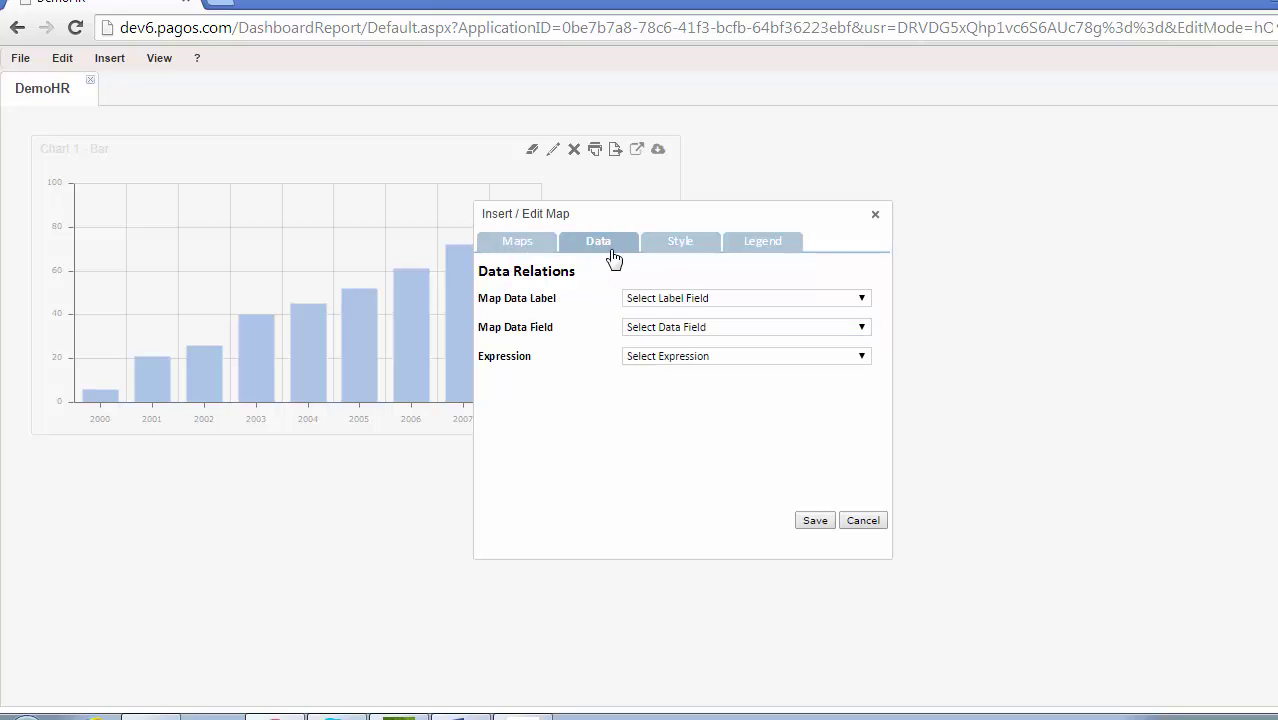
pyautogui.click(863, 298)
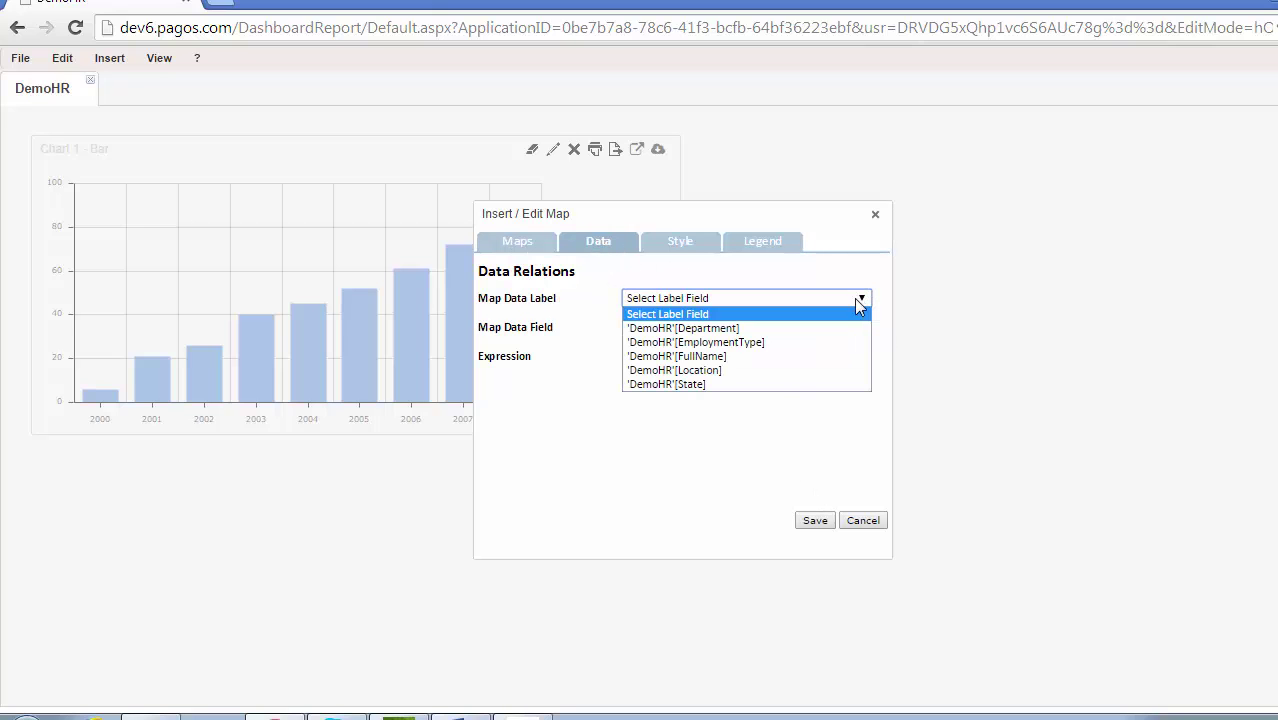
pyautogui.click(772, 381)
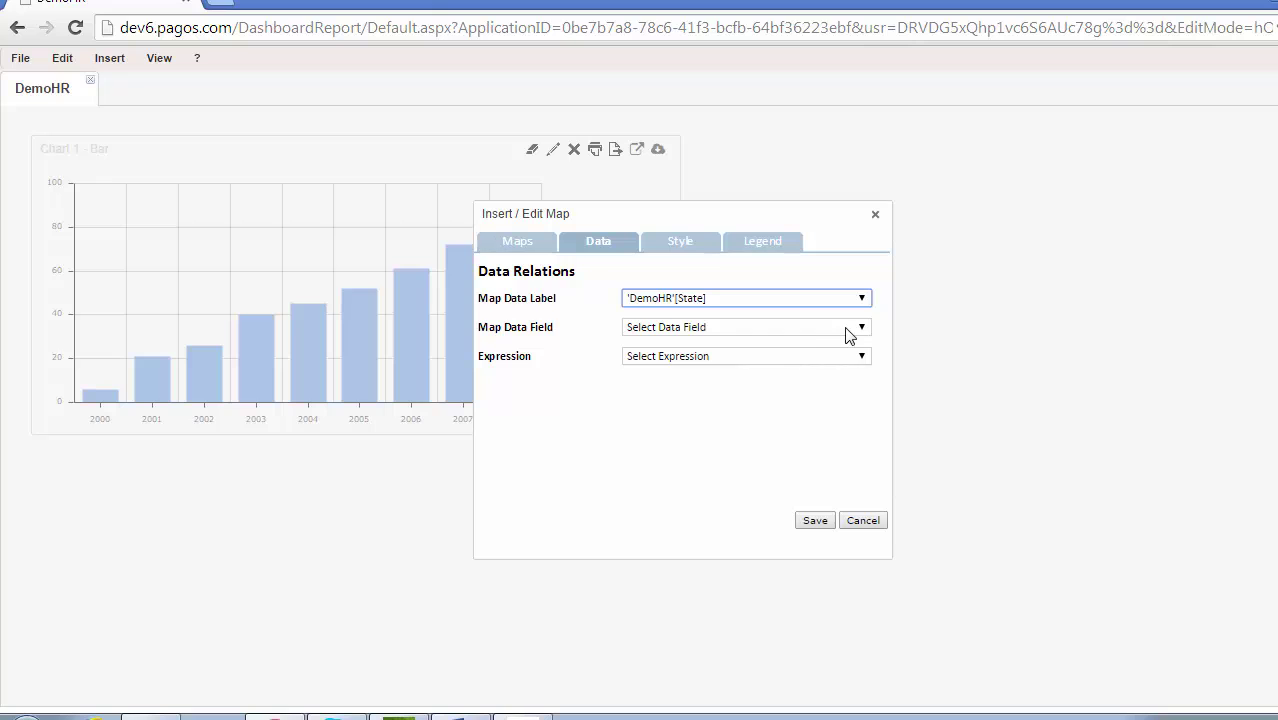
pyautogui.click(844, 327)
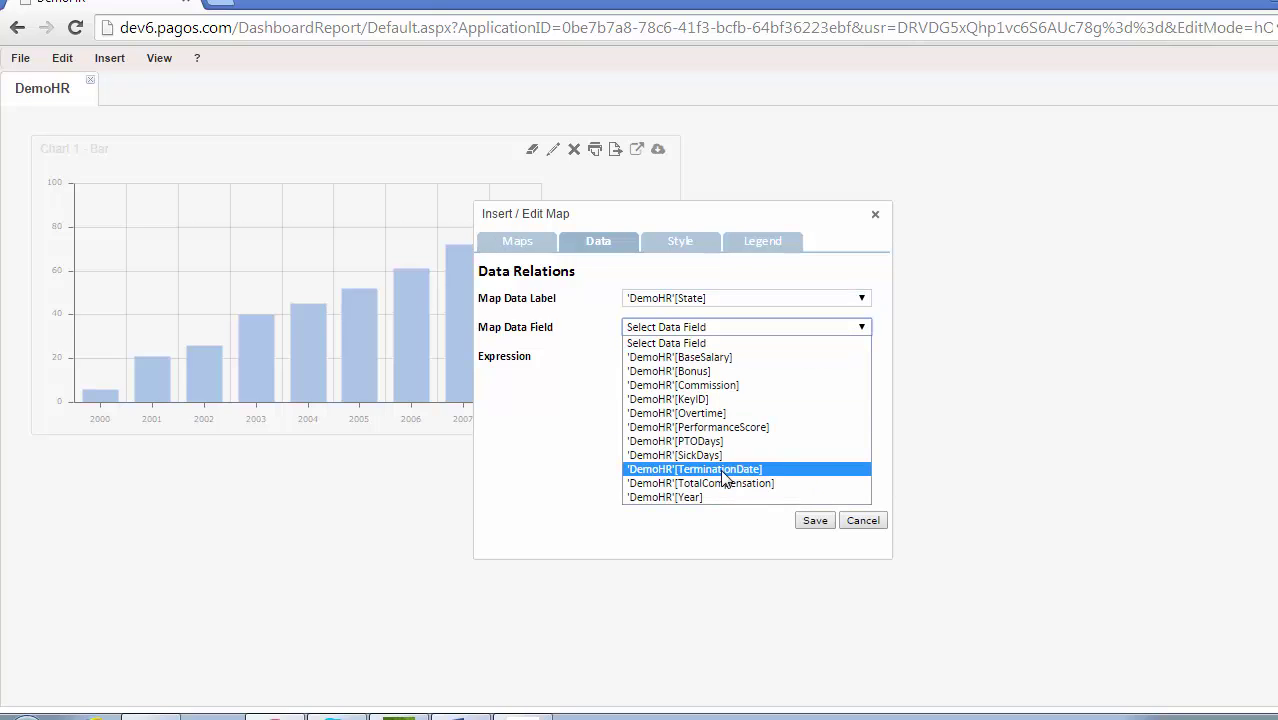
pyautogui.click(697, 357)
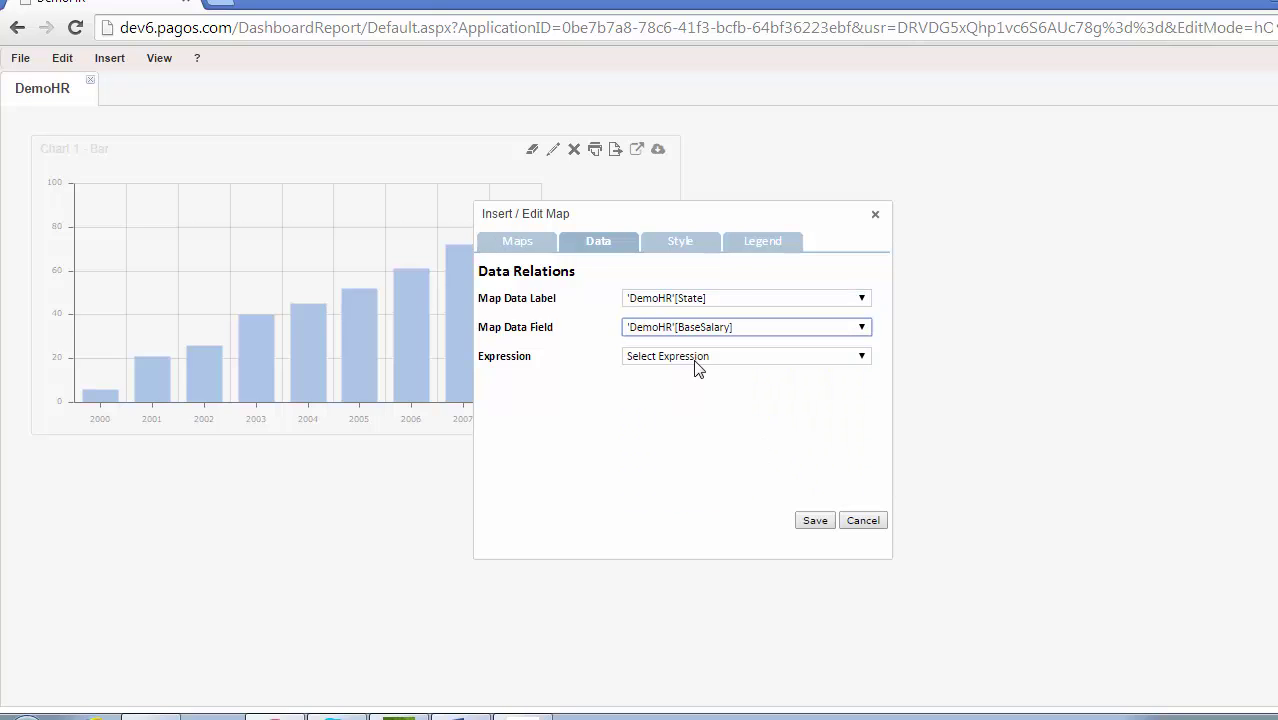
pyautogui.click(861, 356)
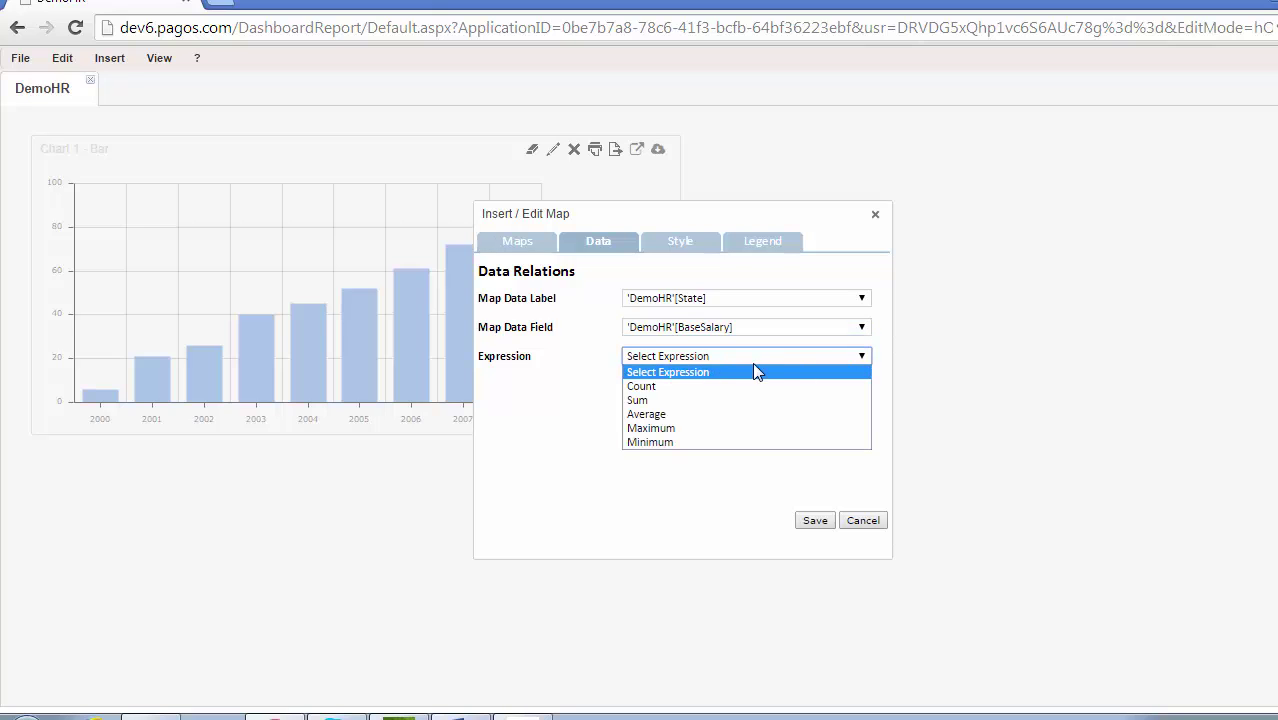
pyautogui.click(687, 415)
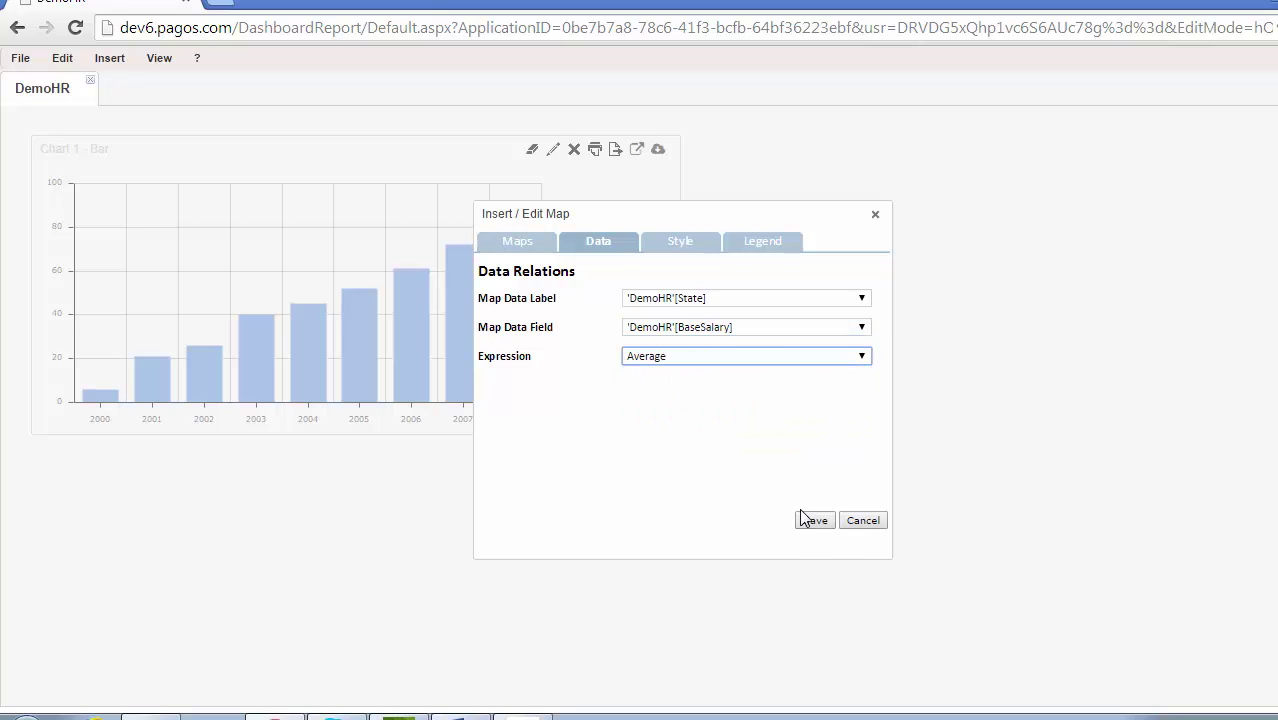
pyautogui.click(815, 520)
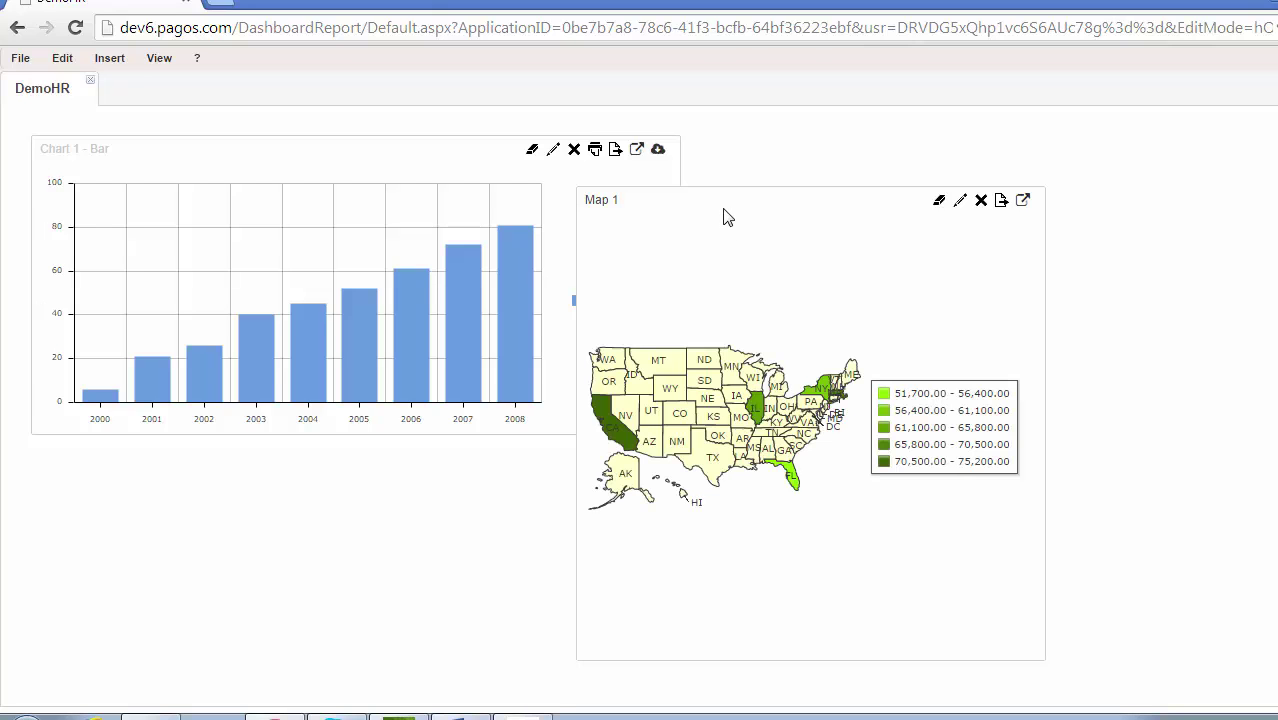
# Step: Move the USA map beside the bar chart and shrink its frame to the bar chart's height
pyautogui.moveTo(727, 218); pyautogui.dragTo(837, 153)
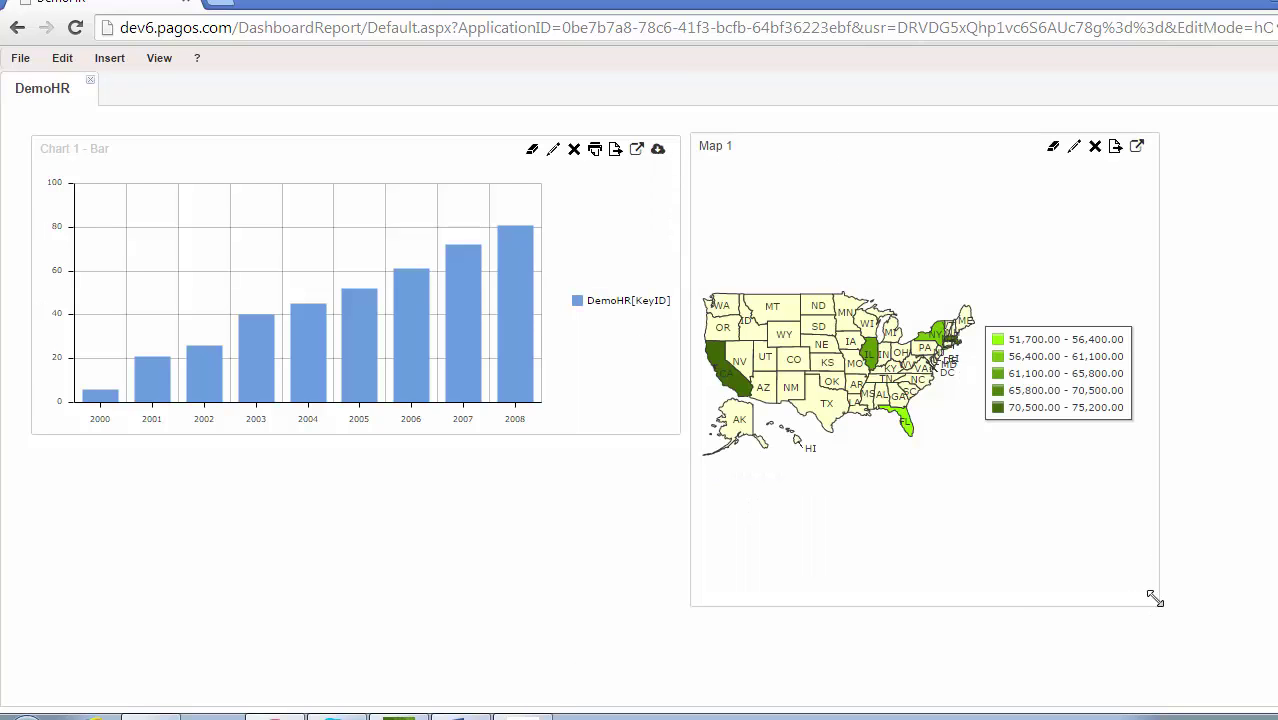
pyautogui.moveTo(1155, 598); pyautogui.dragTo(1089, 425)
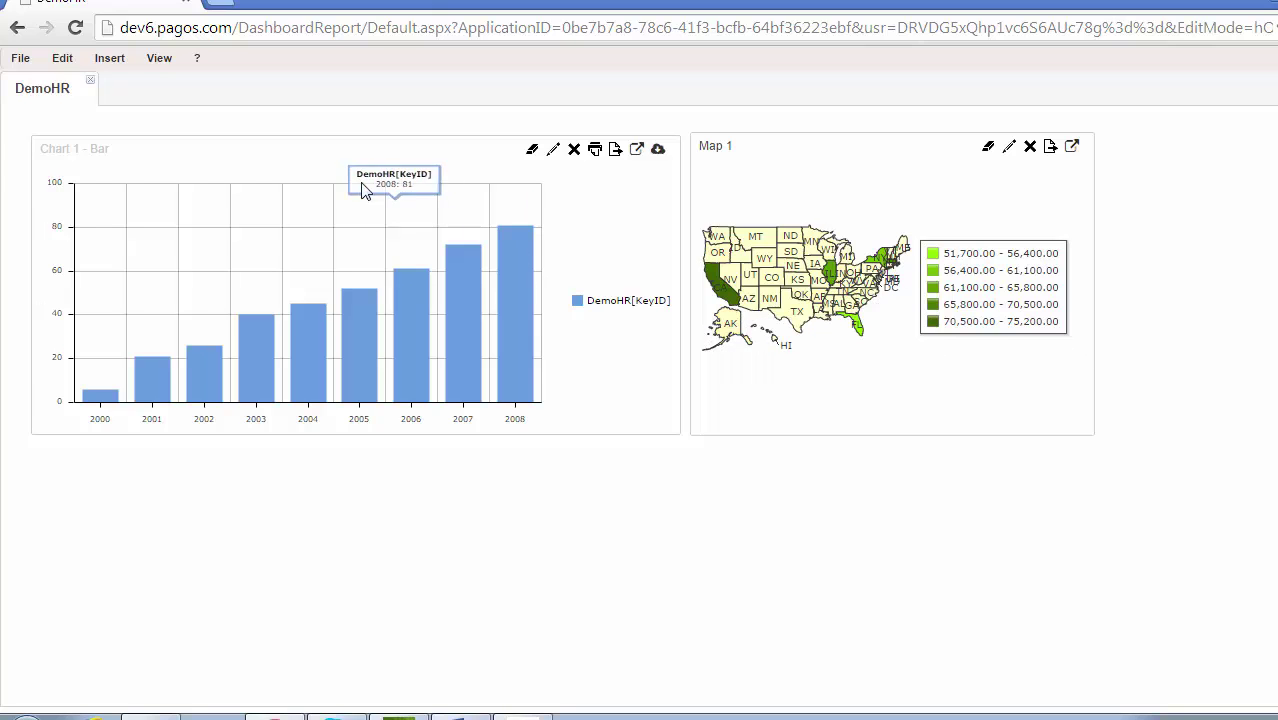
# Step: Save the dashboard and go back to the Control Panel, agreeing to save it again before navigating
pyautogui.click(20, 60)
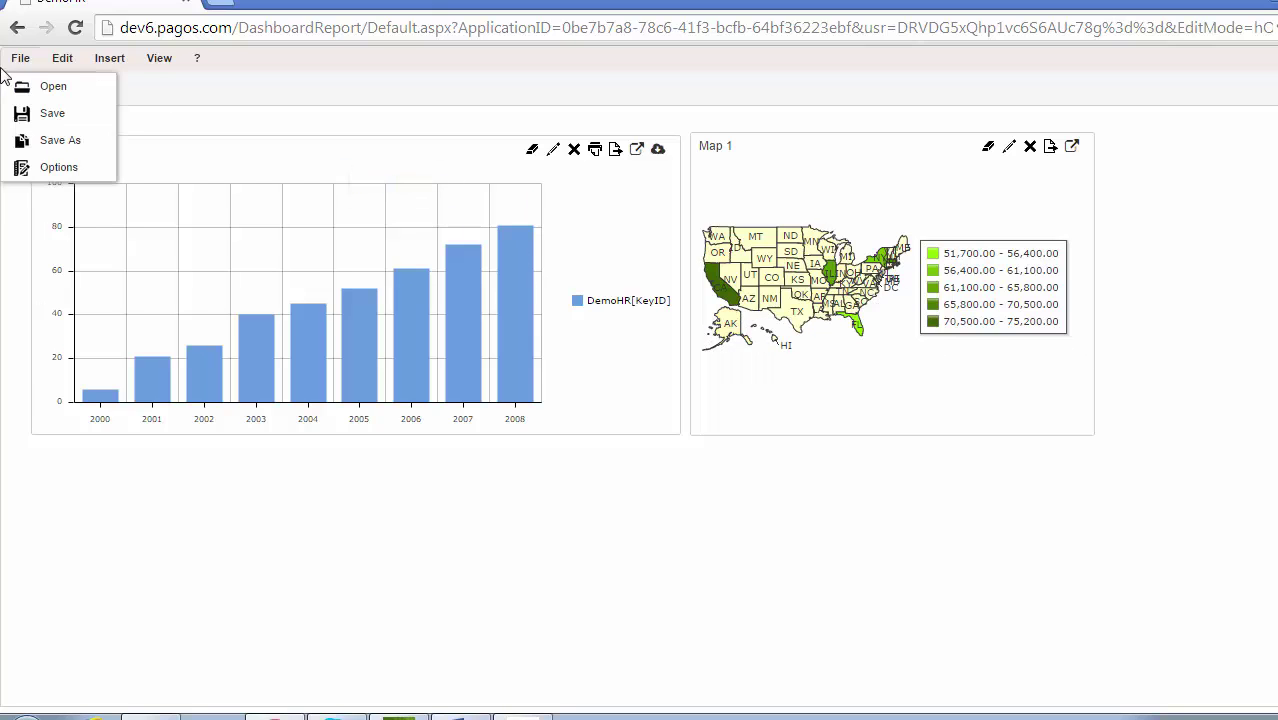
pyautogui.click(45, 115)
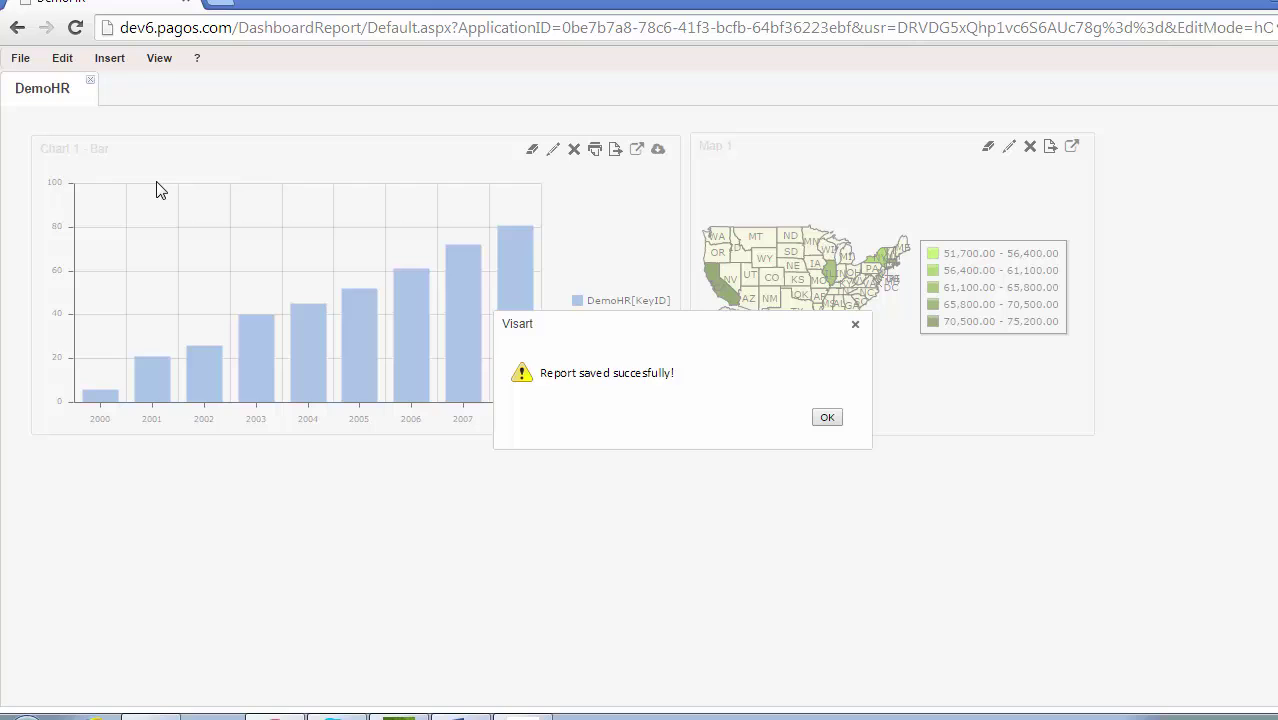
pyautogui.click(833, 419)
pyautogui.click(20, 58)
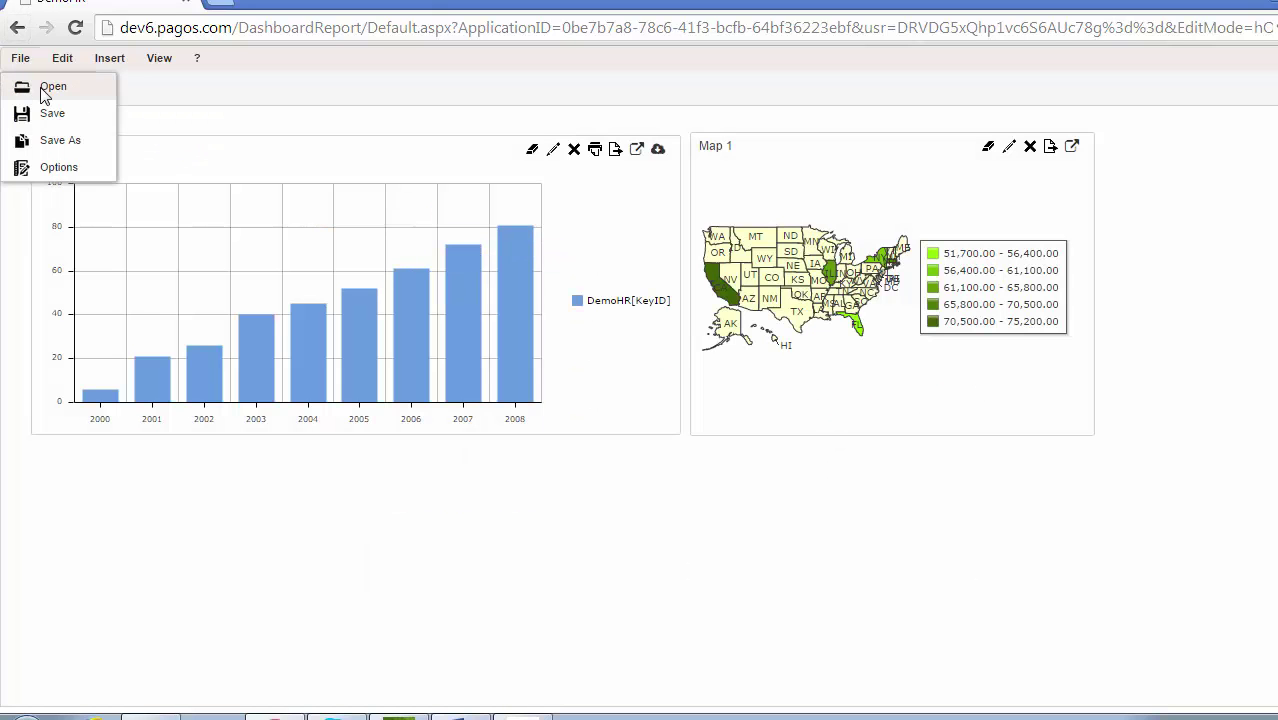
pyautogui.click(45, 90)
pyautogui.click(793, 417)
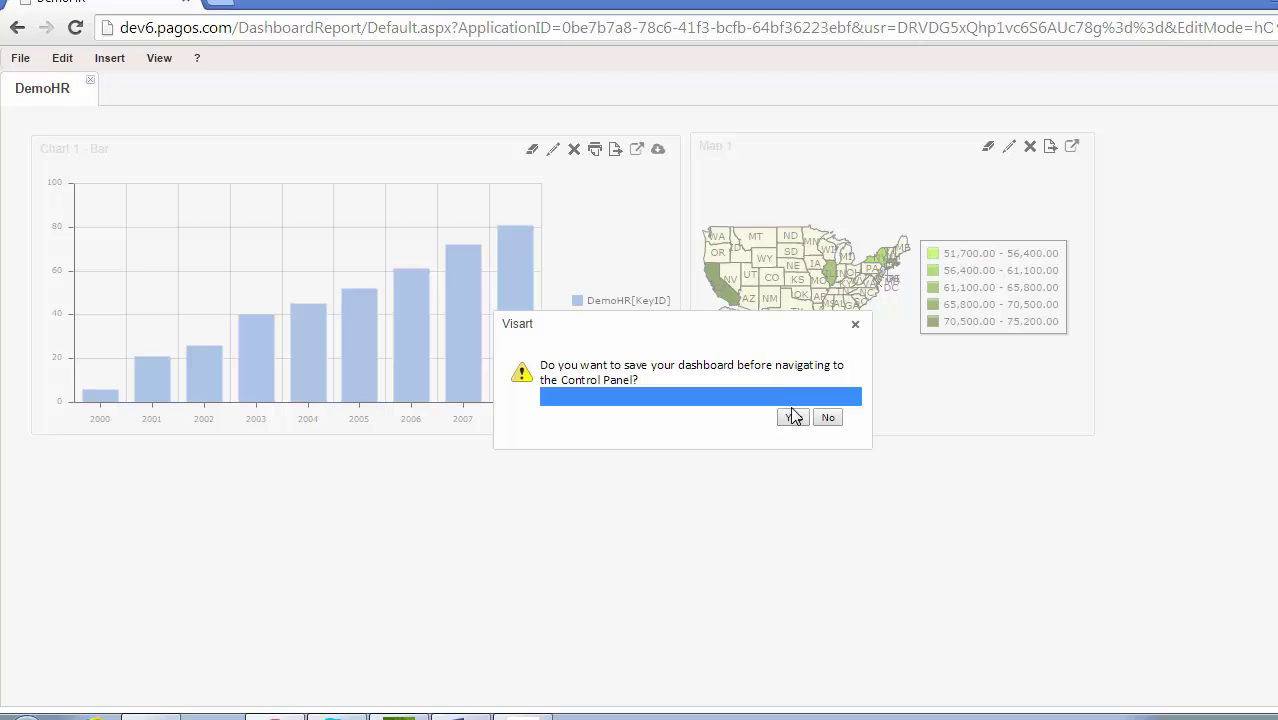